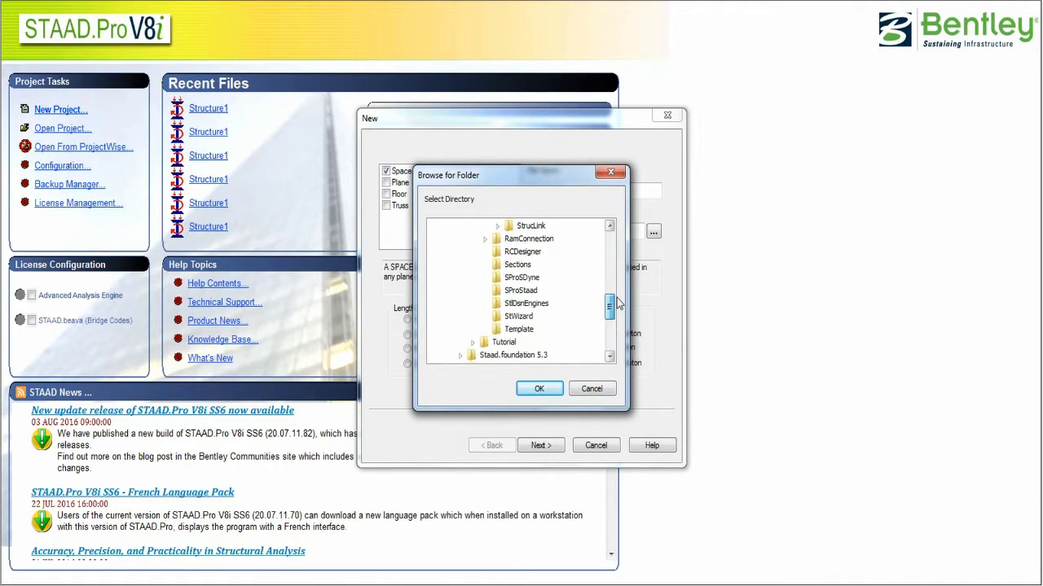
Set the new project's location to the staad folder on the desktop.
scroll(549, 282, down, 1)
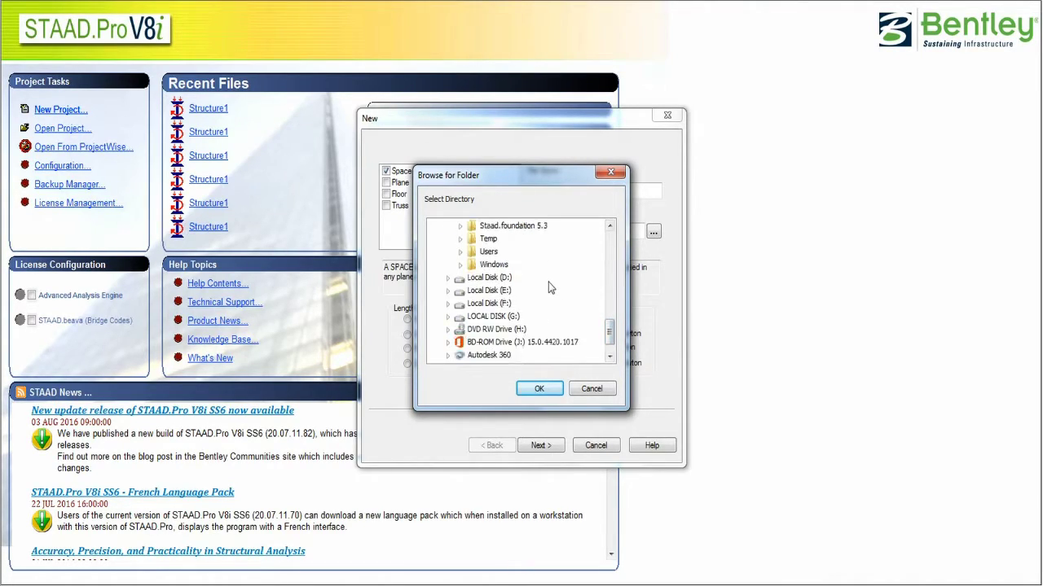
scroll(548, 282, down, 1)
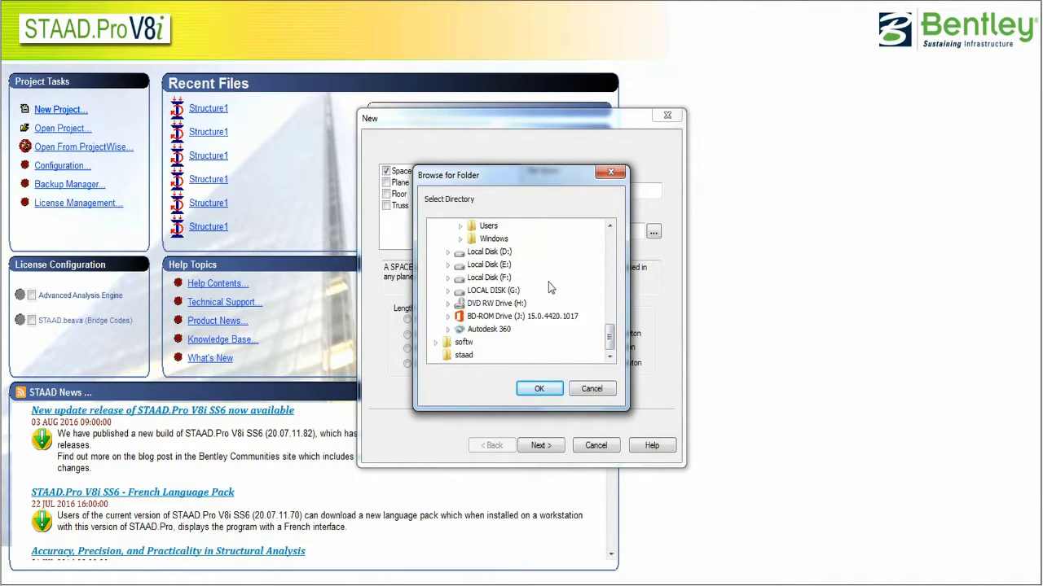
click(463, 356)
click(539, 388)
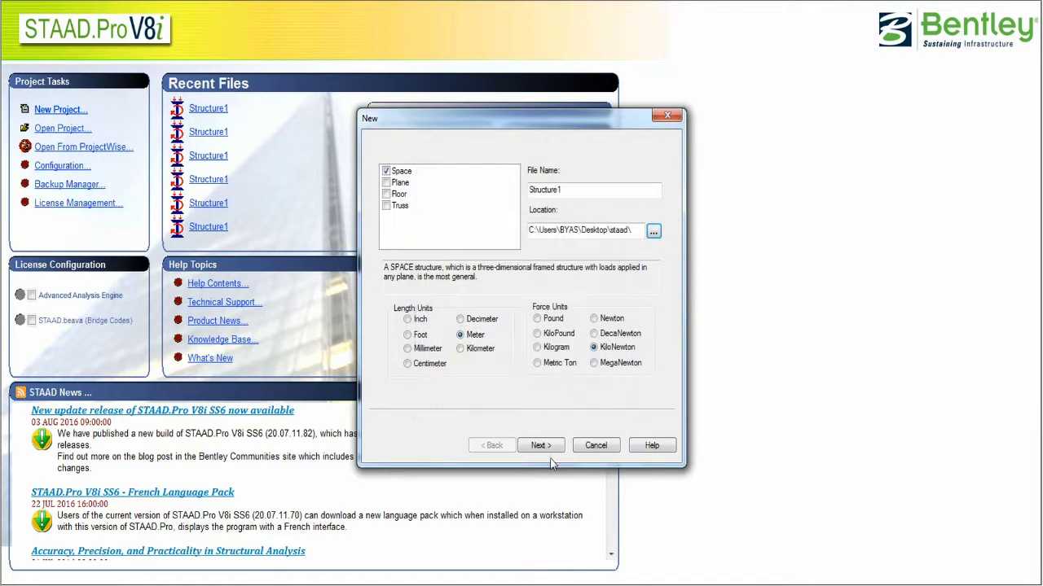
Create the Structure1 space model in metre and kilonewton units, and close the Snap Node/Beam grid.
click(550, 451)
click(541, 446)
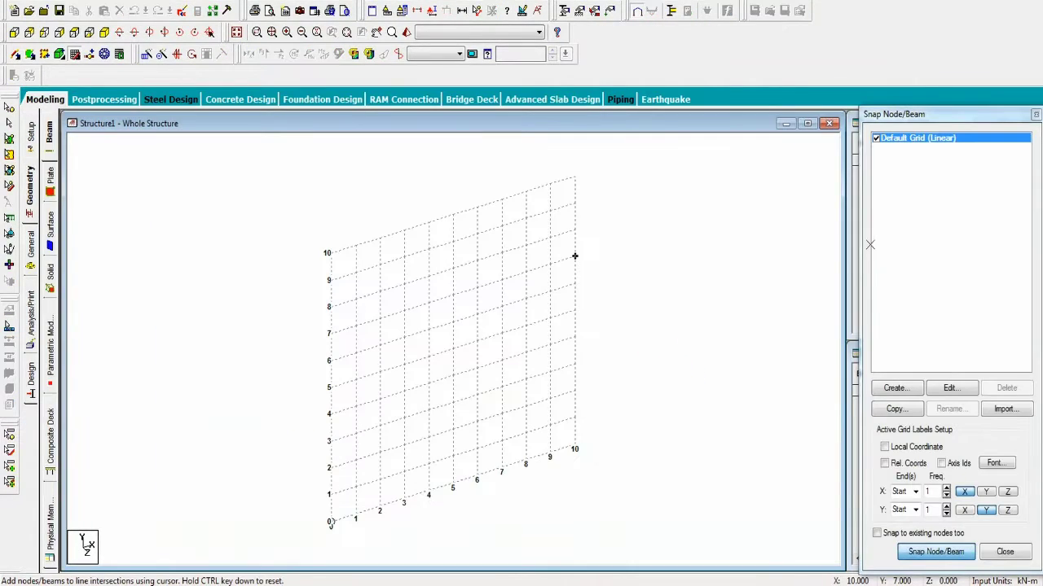
click(1035, 114)
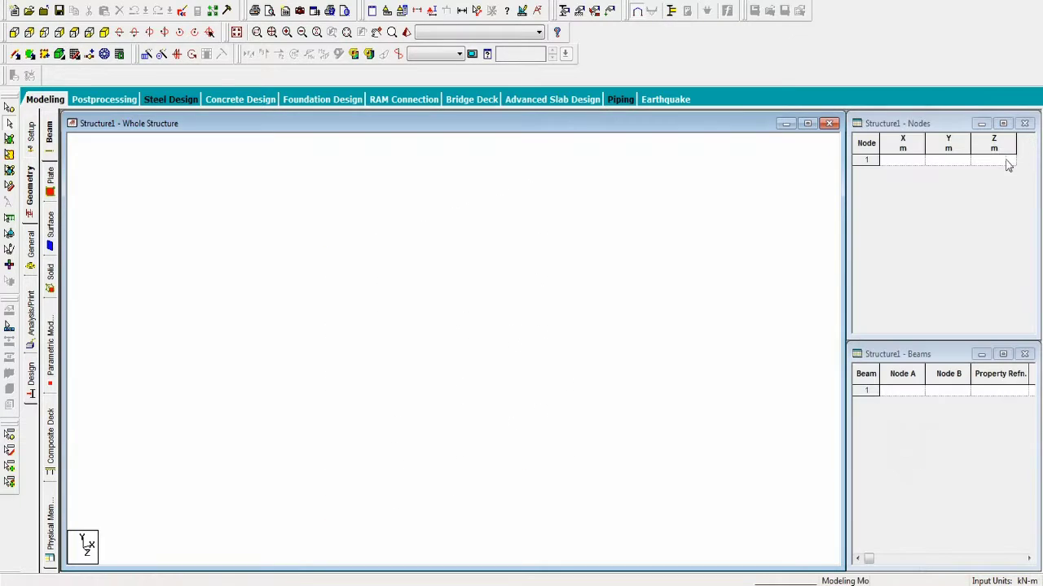
Enter two nodes in the node table at coordinates (0, 0, 0) and (3, 0, 0) m.
click(883, 162)
text(0)
key(Tab)
key(Tab)
click(893, 171)
text(3)
key(Tab)
key(Tab)
key(Tab)
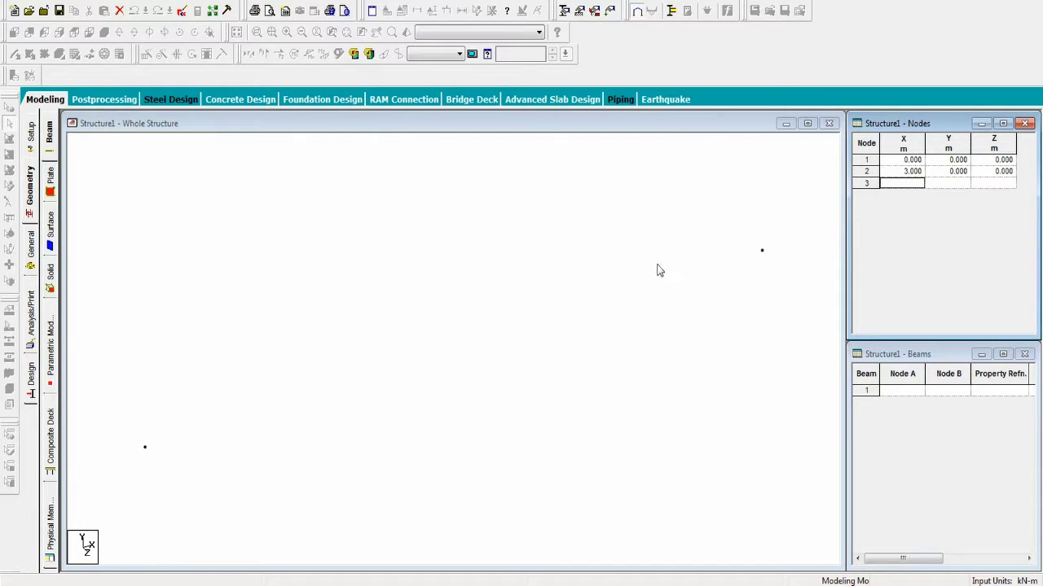
Add a beam from the node at the origin to the node at X = 3 m.
click(637, 258)
middle_drag(505, 309, 507, 260)
click(15, 54)
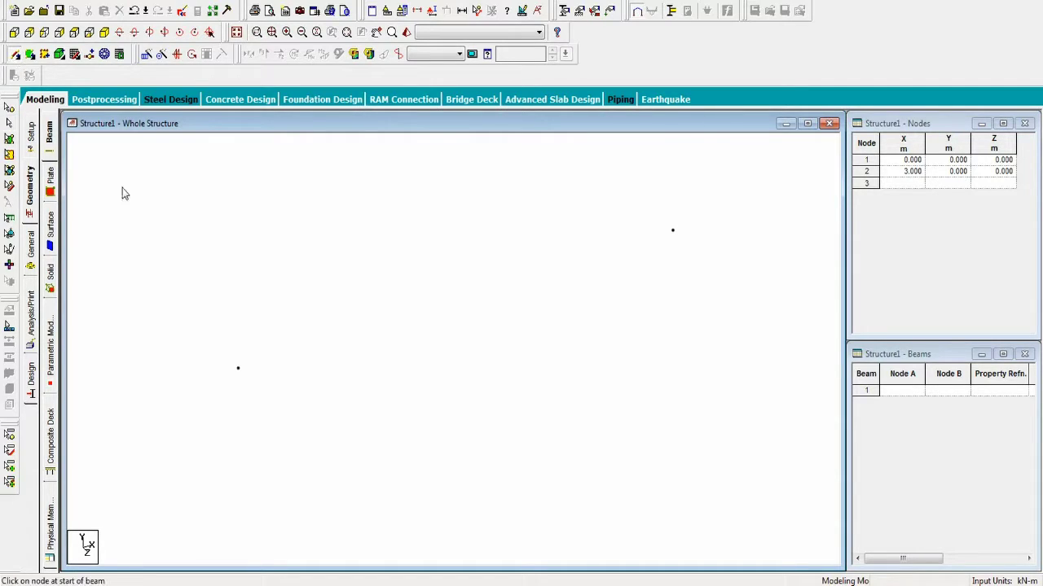
click(238, 369)
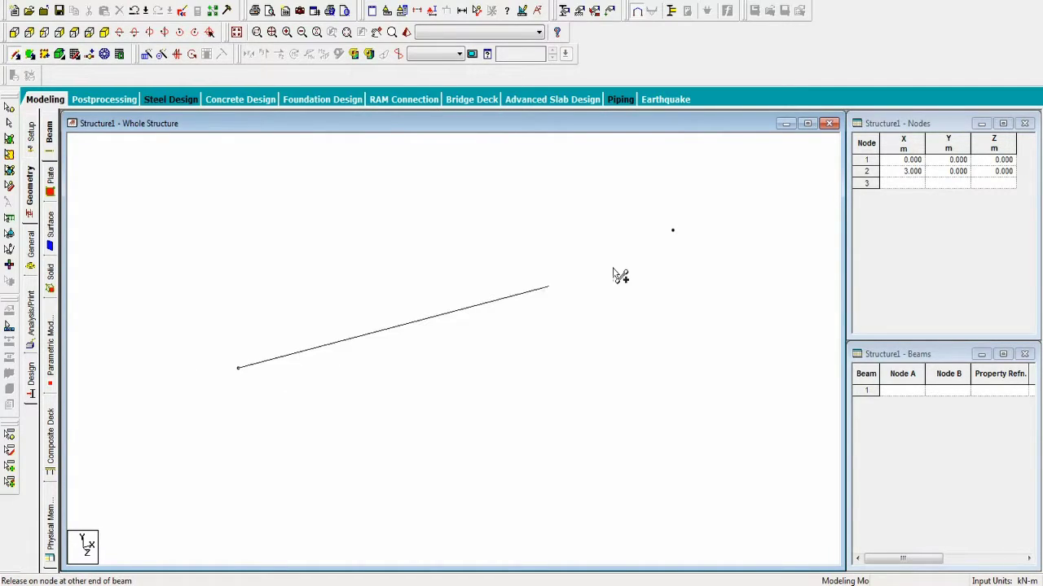
click(673, 231)
middle_drag(572, 306, 570, 352)
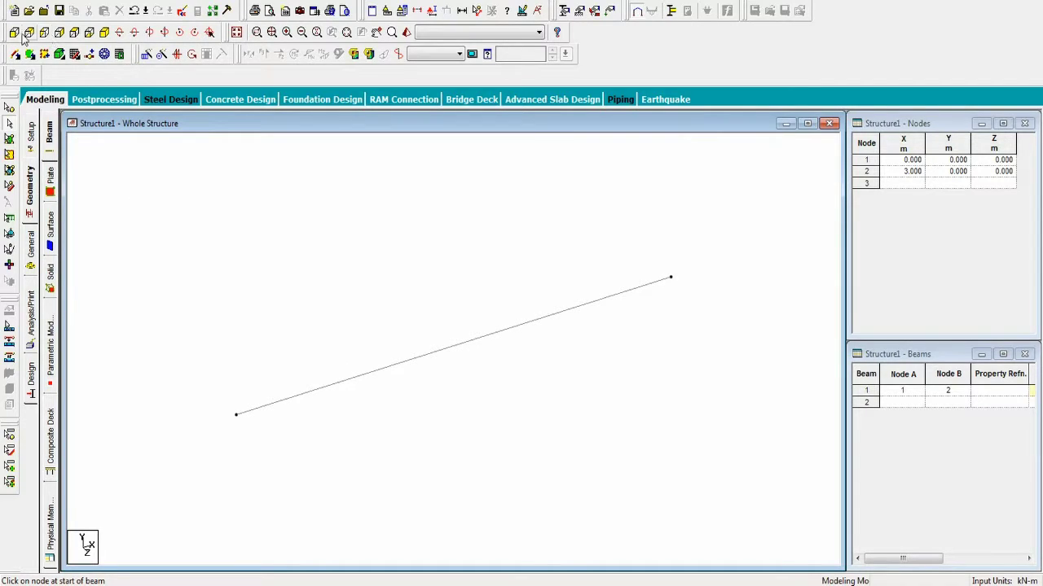
Repeat the beam once in the global Z direction with 3 m spacing, linking the steps.
click(14, 32)
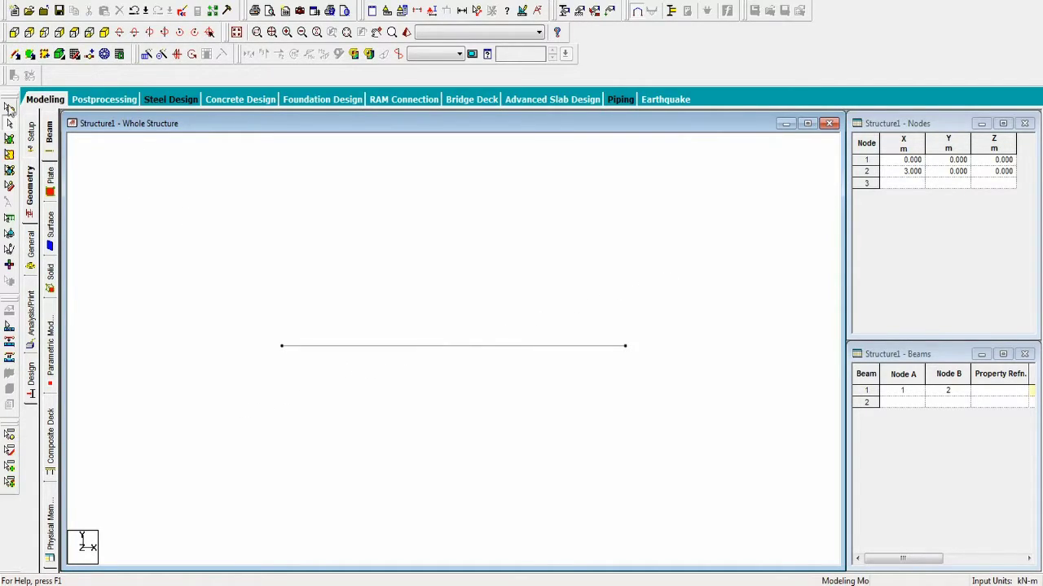
drag(180, 211, 683, 427)
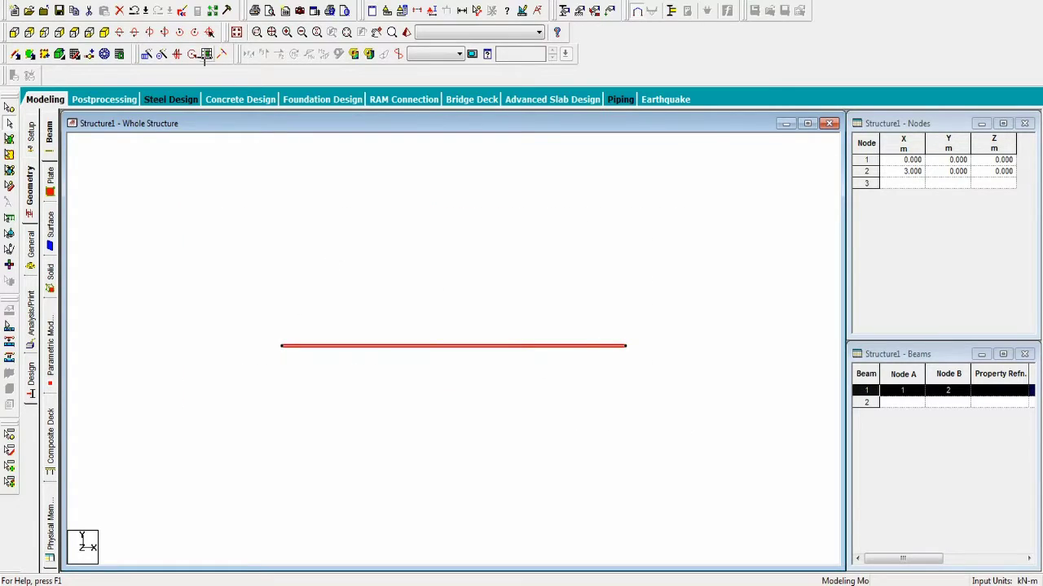
click(147, 55)
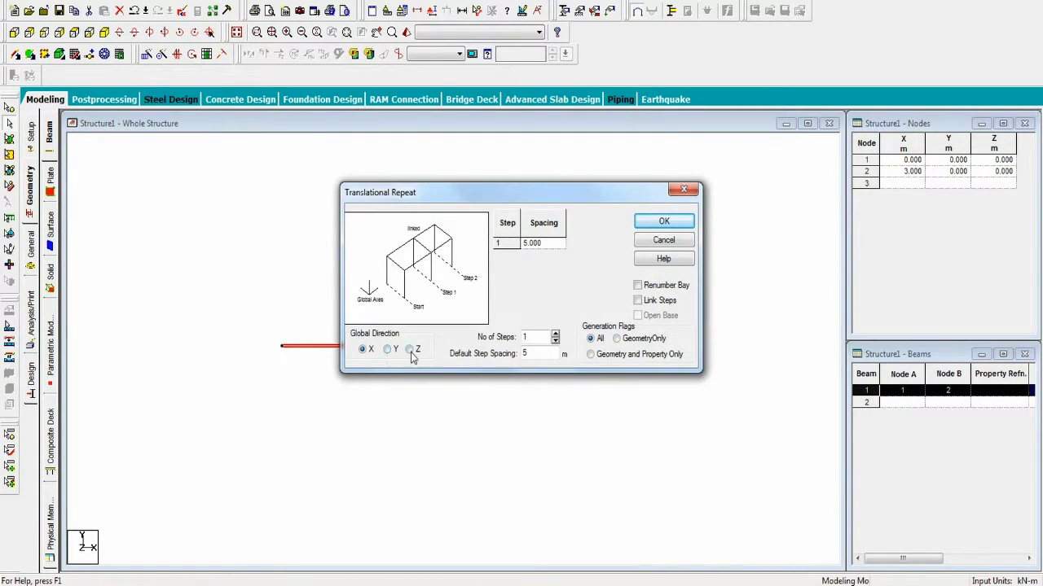
double_click(545, 243)
click(661, 301)
click(663, 222)
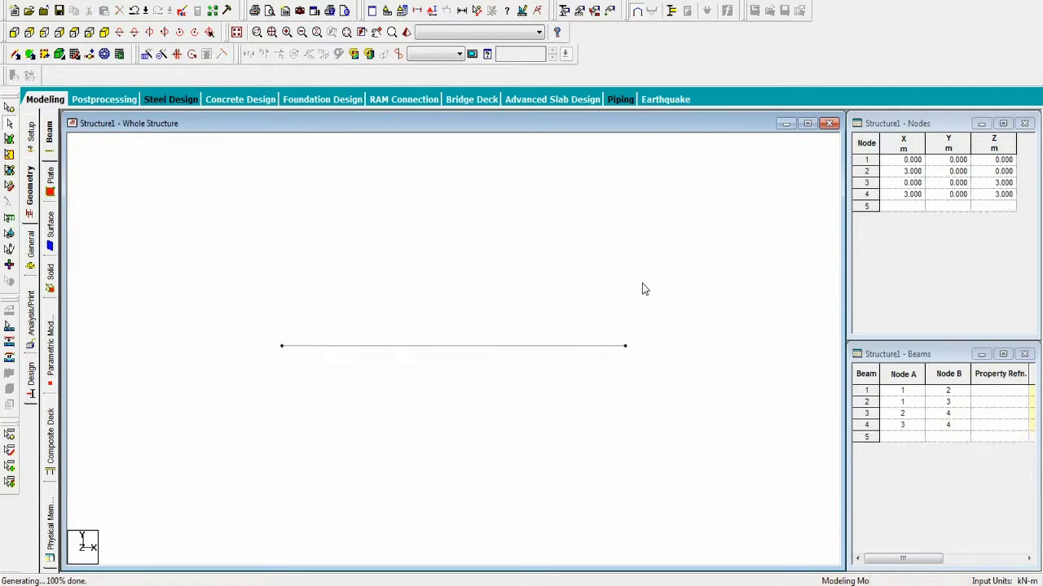
Repeat the cross beam at X = 3 m once in the global X direction with 4 m spacing, linking the steps.
click(74, 33)
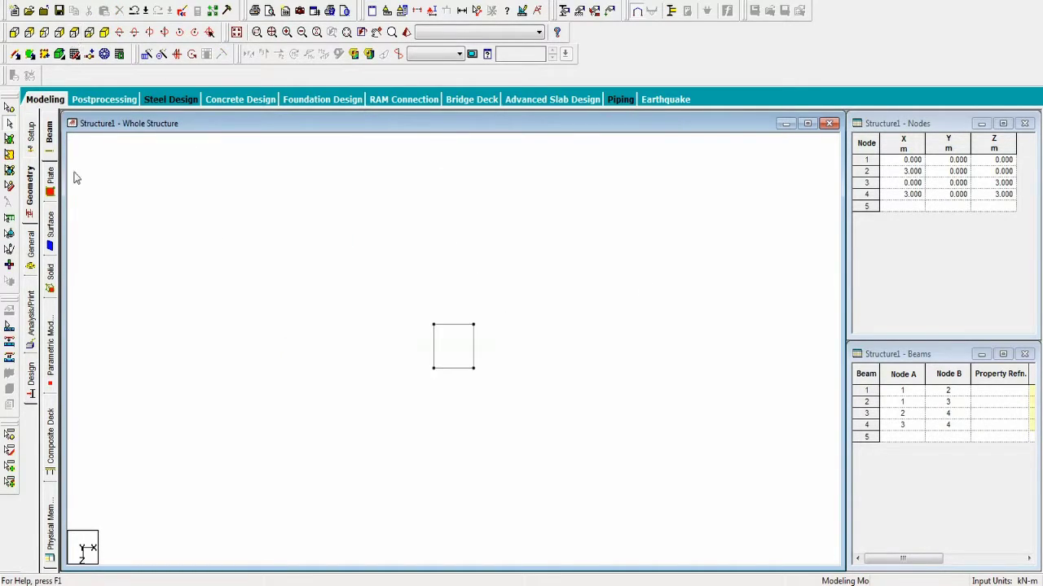
scroll(523, 403, up, 3)
middle_drag(574, 340, 484, 321)
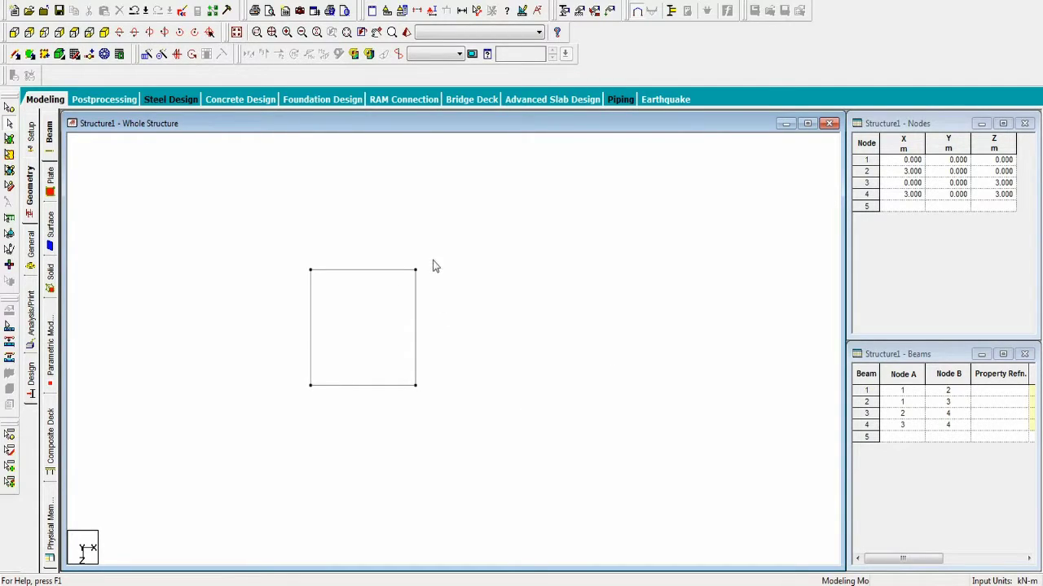
drag(388, 248, 483, 435)
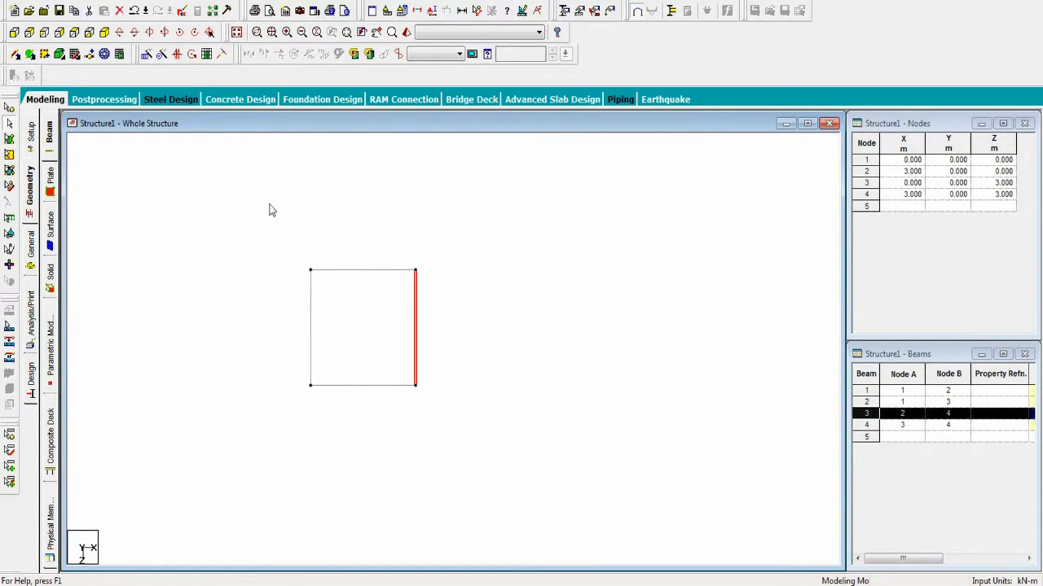
click(150, 55)
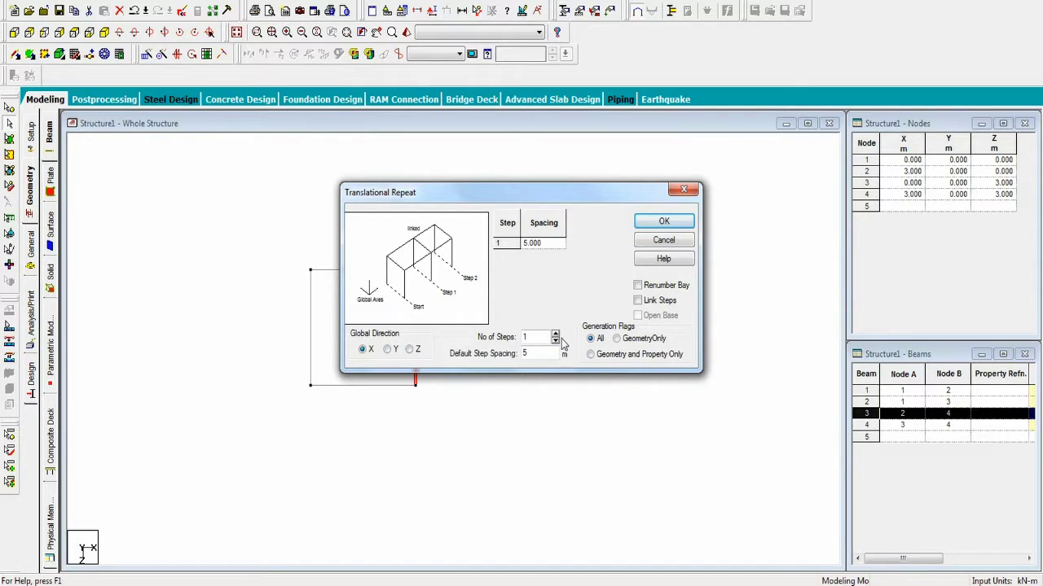
click(553, 245)
text(4)
click(664, 223)
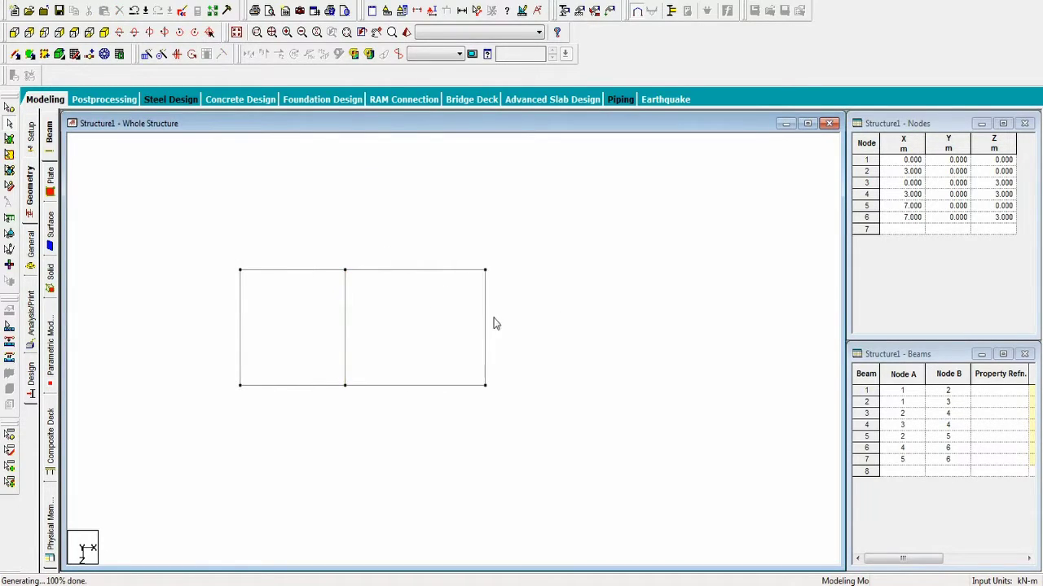
drag(601, 238, 440, 445)
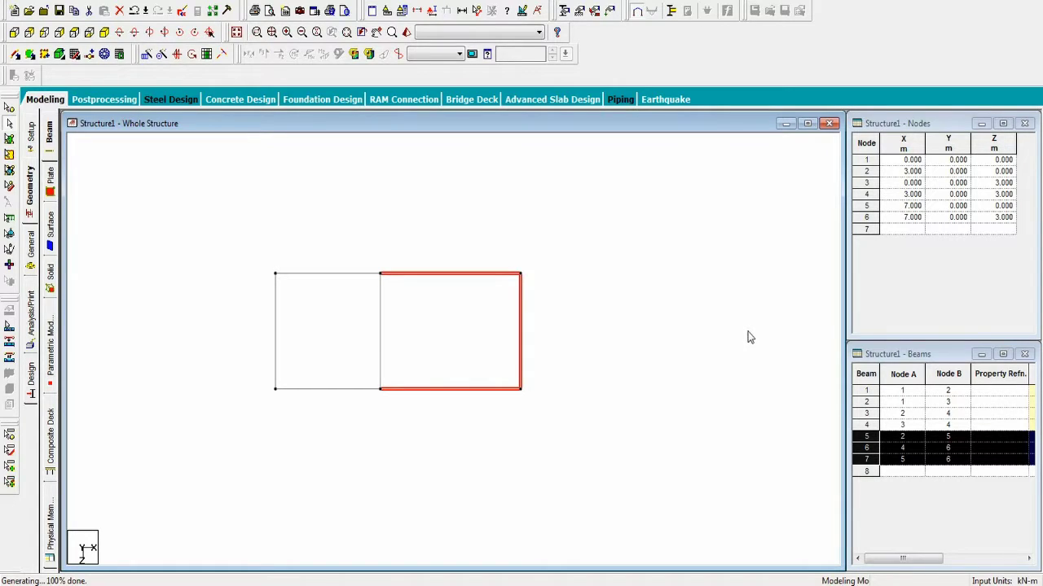
click(535, 359)
middle_drag(568, 356, 597, 360)
middle_drag(447, 313, 456, 287)
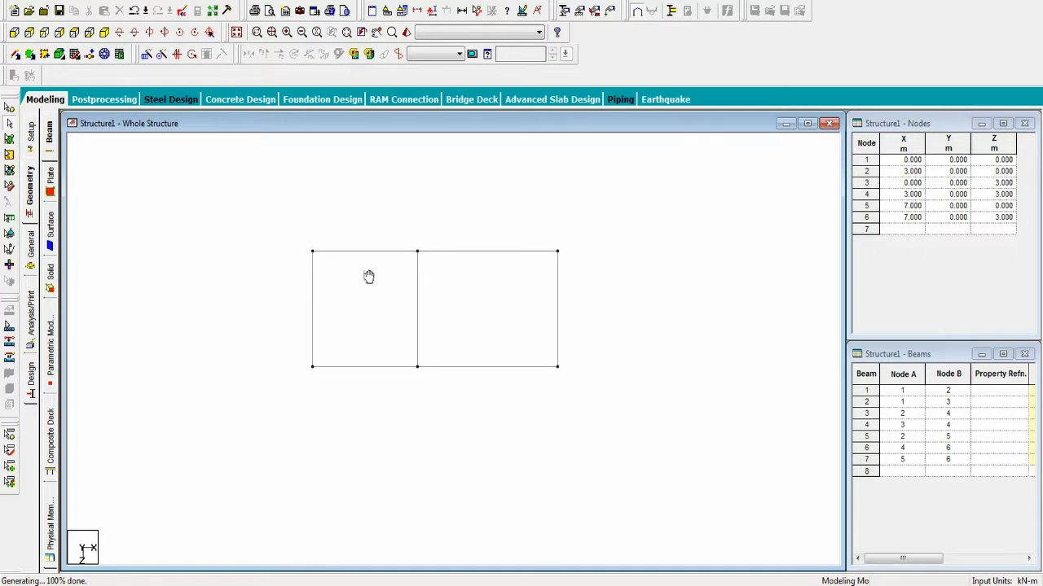
Repeat all six nodes once in the global Y direction with -3 m spacing and linked steps to form the columns.
drag(241, 227, 637, 417)
click(8, 122)
click(240, 249)
drag(267, 220, 639, 416)
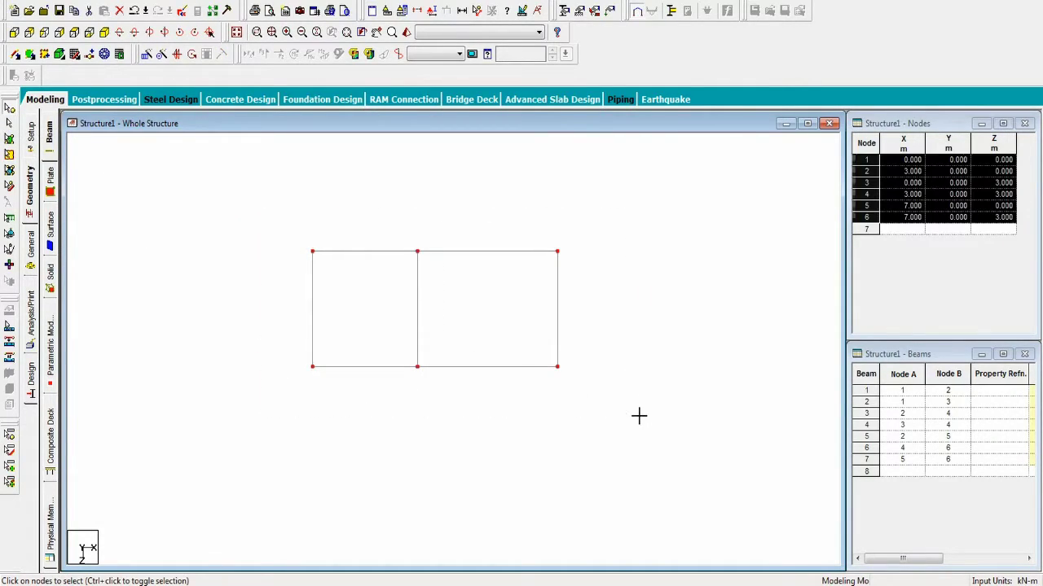
click(147, 54)
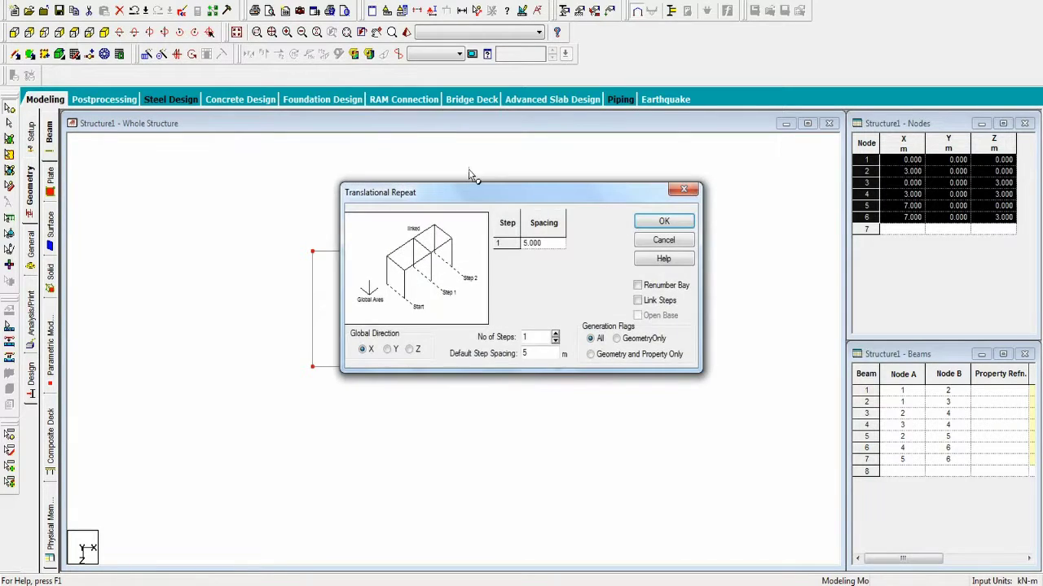
click(387, 349)
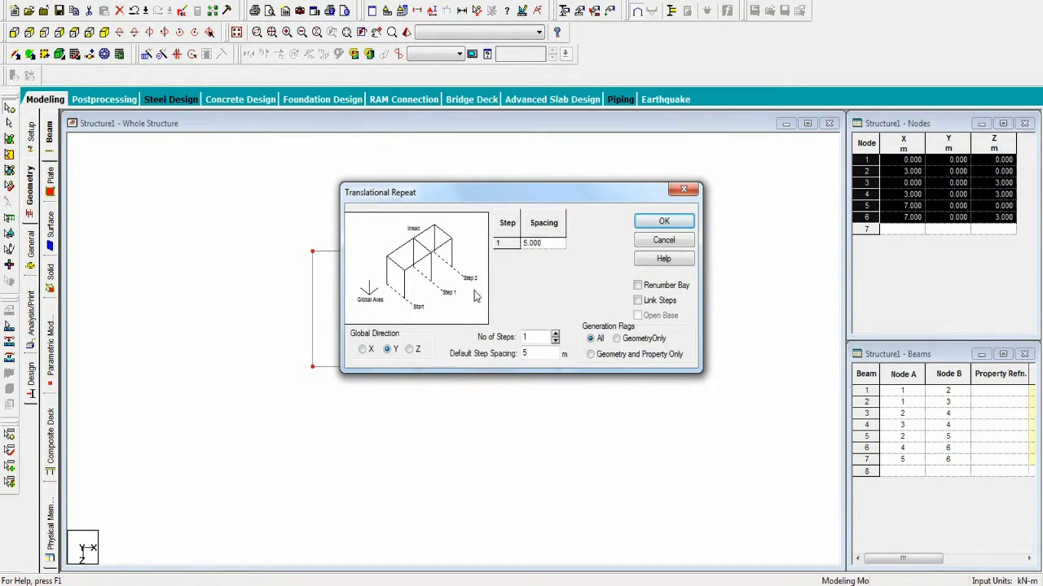
click(556, 245)
text(-3)
click(663, 223)
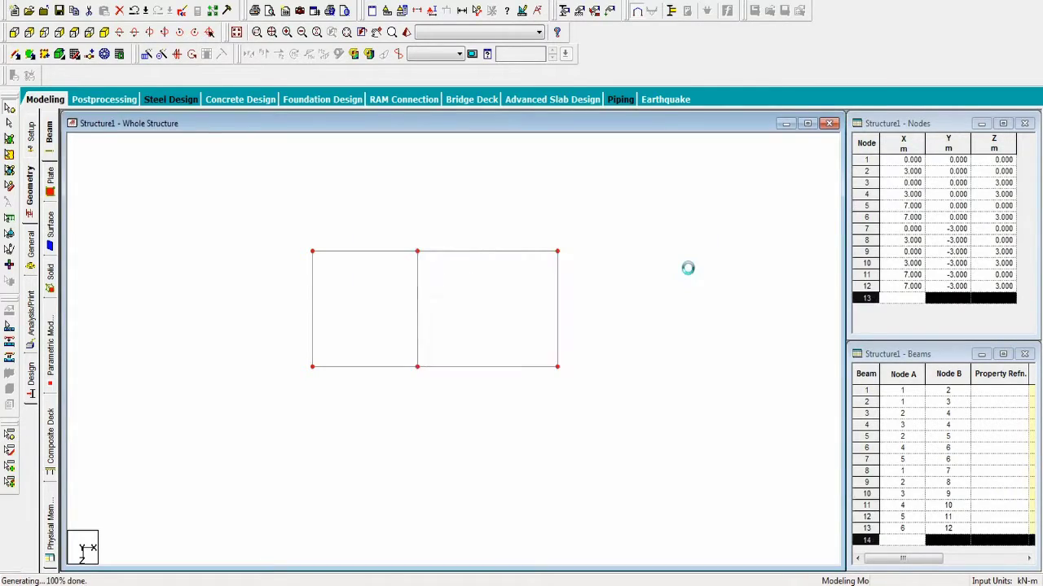
Examine the complete frame with its columns in an isometric view.
click(236, 34)
middle_drag(492, 285, 476, 376)
scroll(449, 358, down, 1)
middle_drag(474, 414, 519, 380)
scroll(489, 384, down, 5)
scroll(490, 354, up, 6)
middle_drag(208, 284, 201, 215)
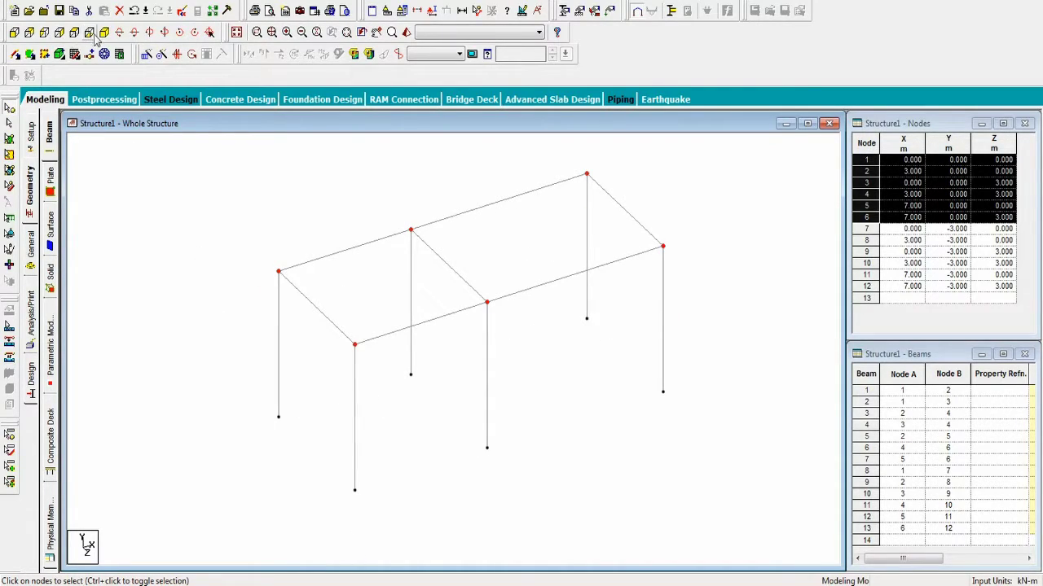
Select the six column base nodes in a front view and create a fixed support.
click(10, 35)
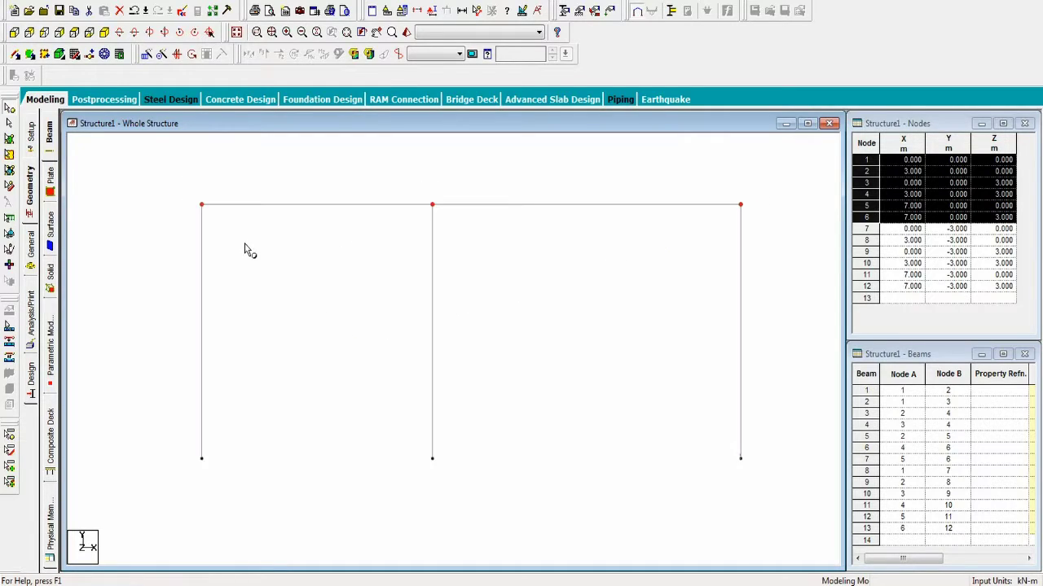
drag(176, 399, 771, 475)
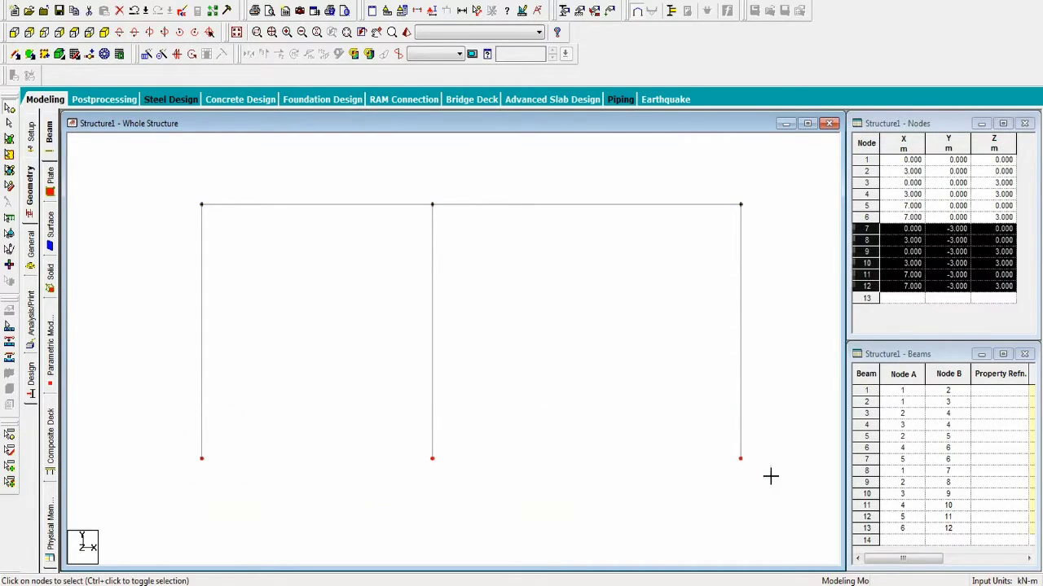
click(189, 2)
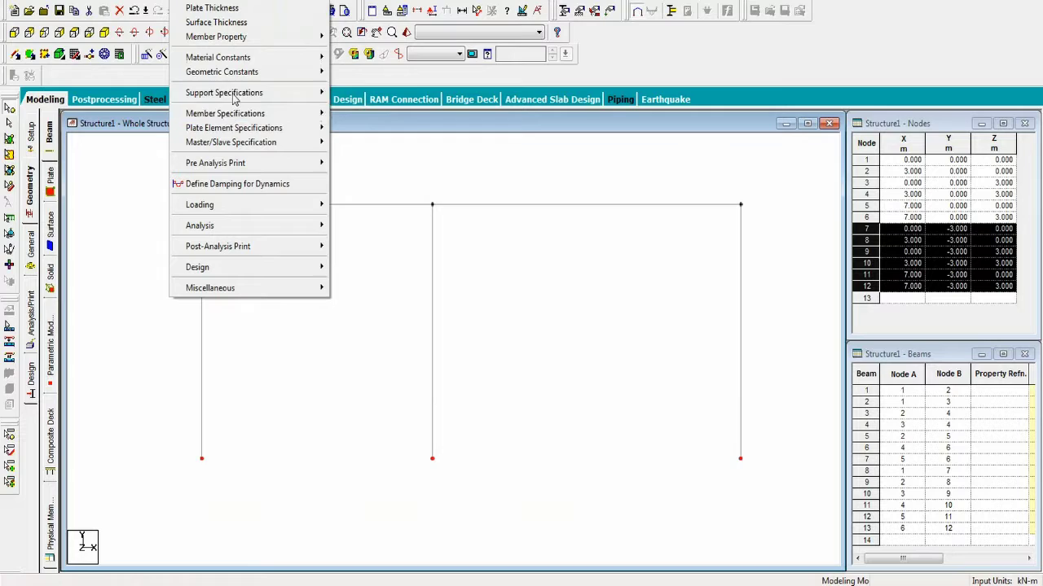
mouse_move(301, 94)
click(378, 108)
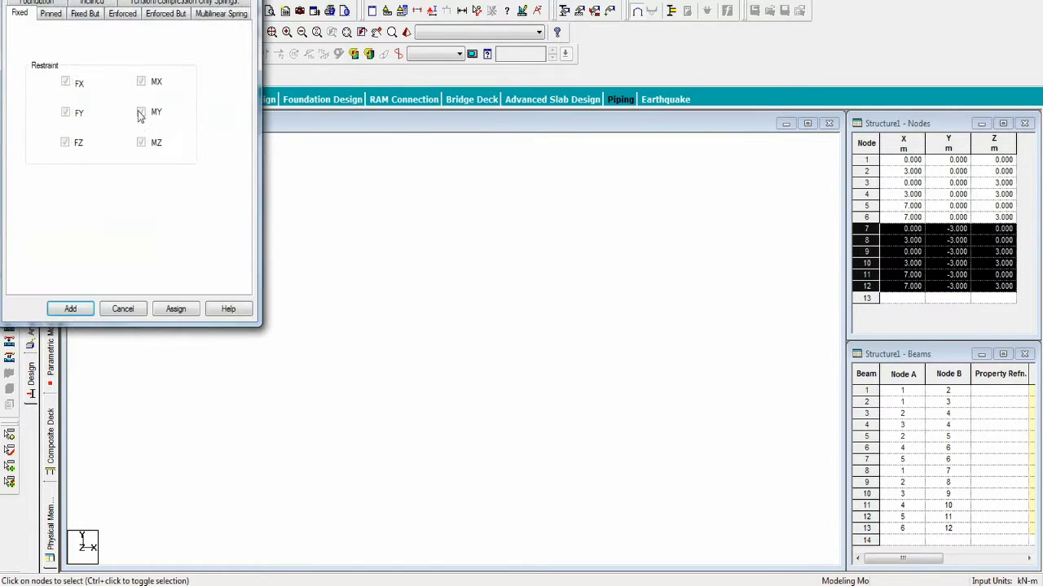
click(78, 310)
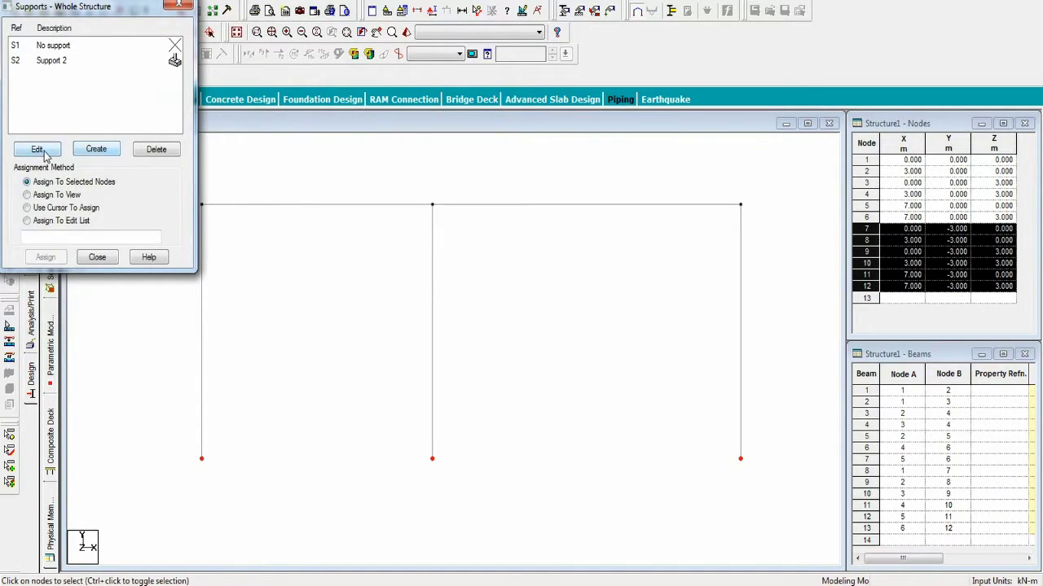
Assign the fixed support to the six column base nodes and close the supports window.
click(57, 62)
click(50, 207)
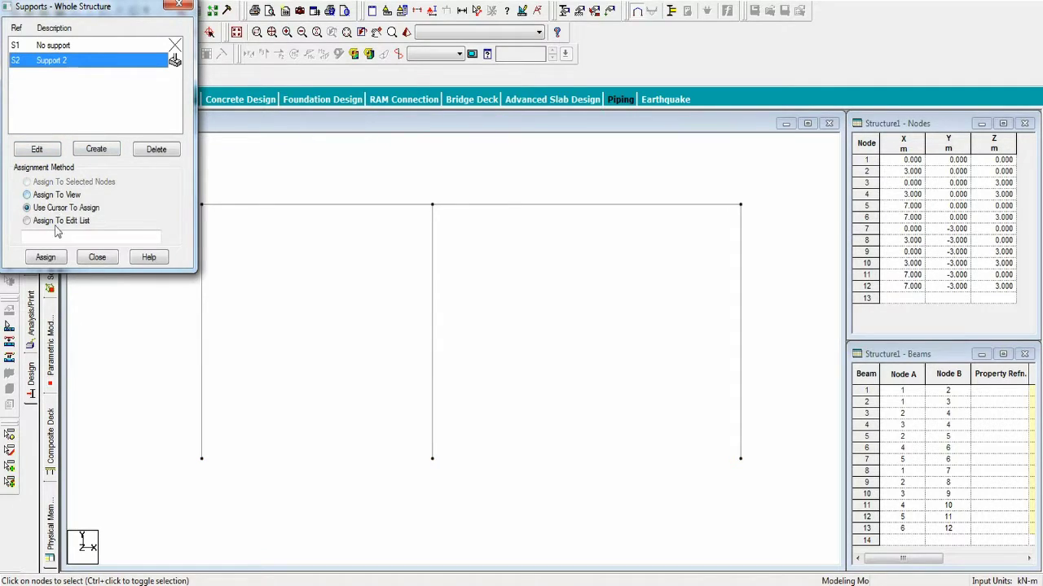
drag(170, 415, 754, 510)
click(46, 257)
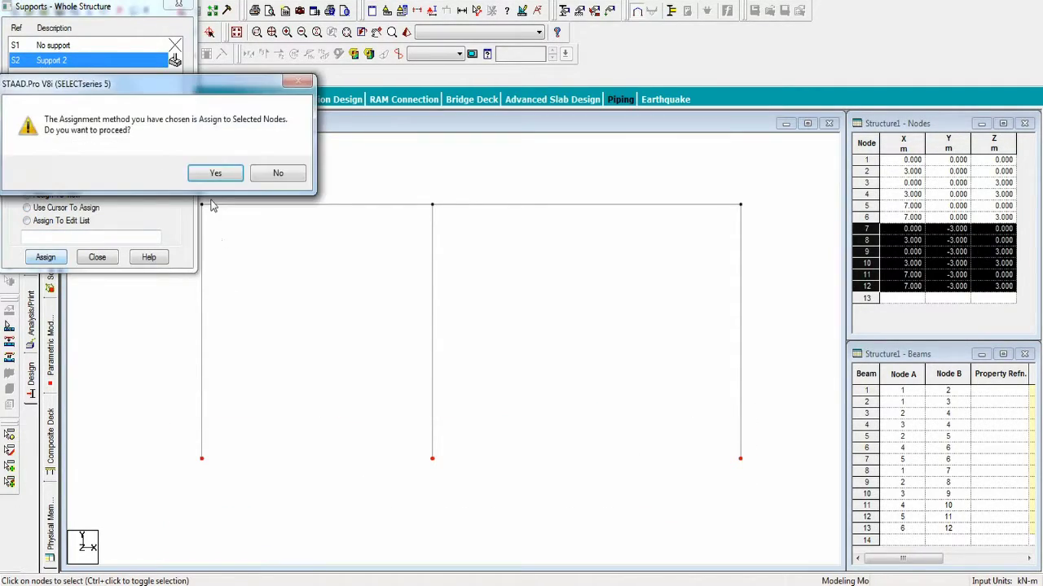
click(214, 173)
click(179, 8)
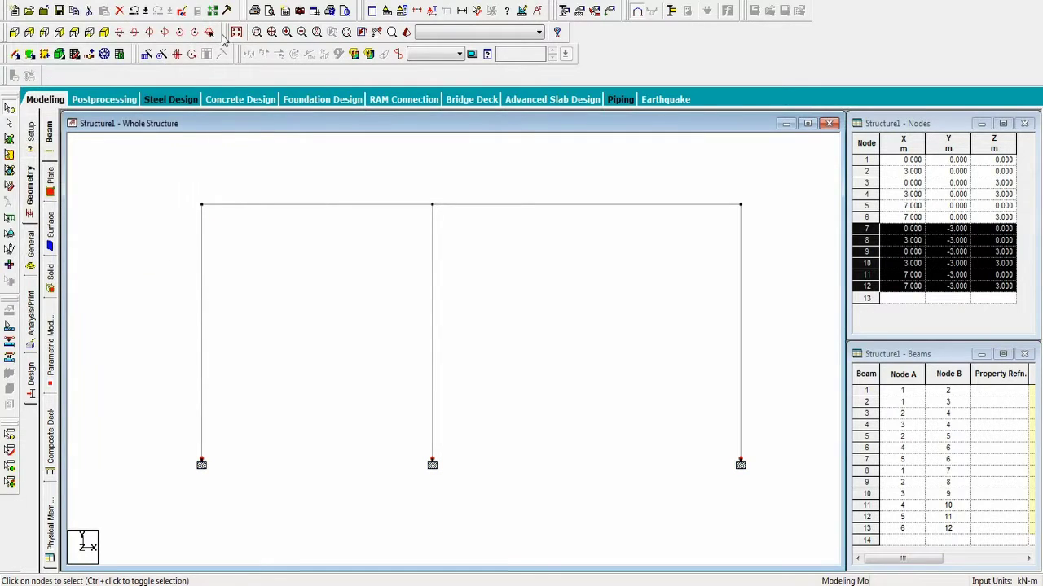
Define a prismatic circular concrete member section with a 0.3 m diameter and add it to the section list.
click(236, 31)
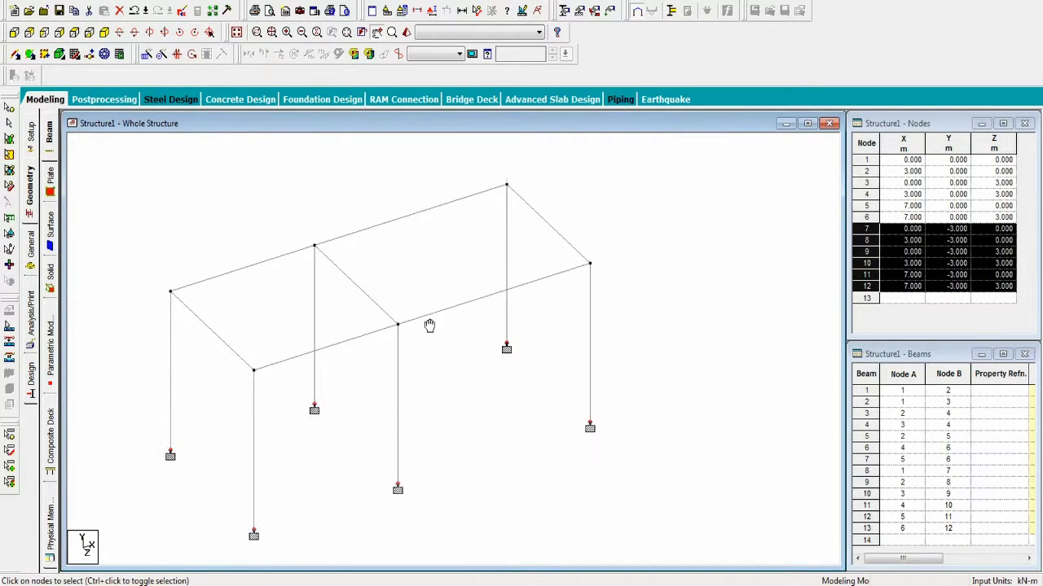
click(195, 2)
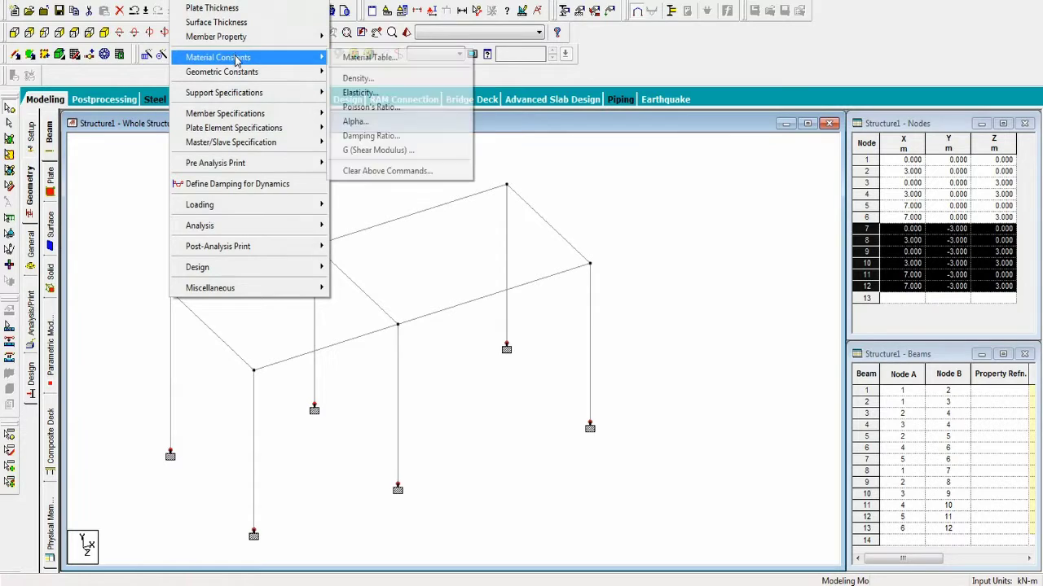
mouse_move(237, 41)
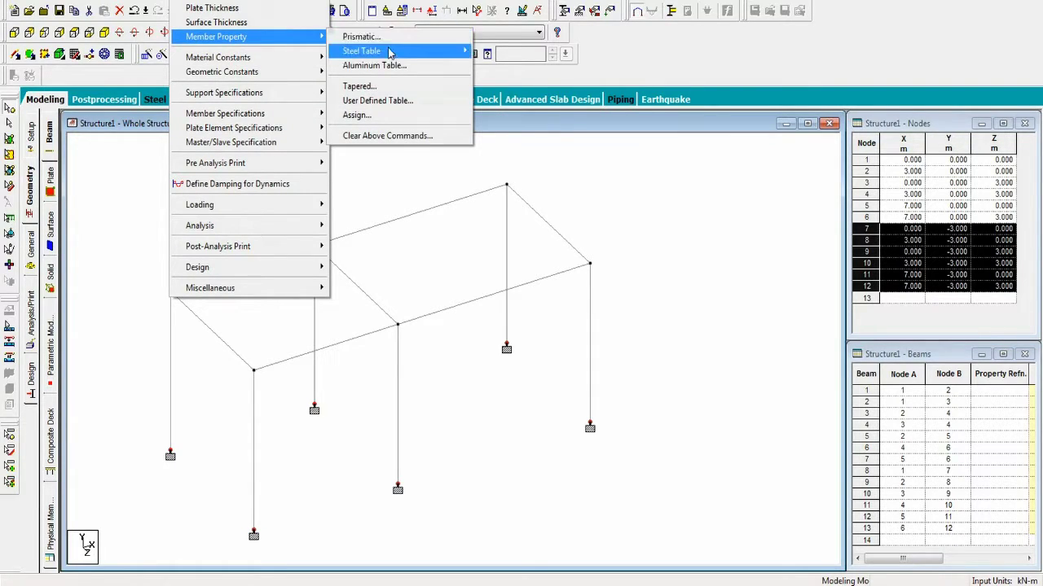
click(383, 39)
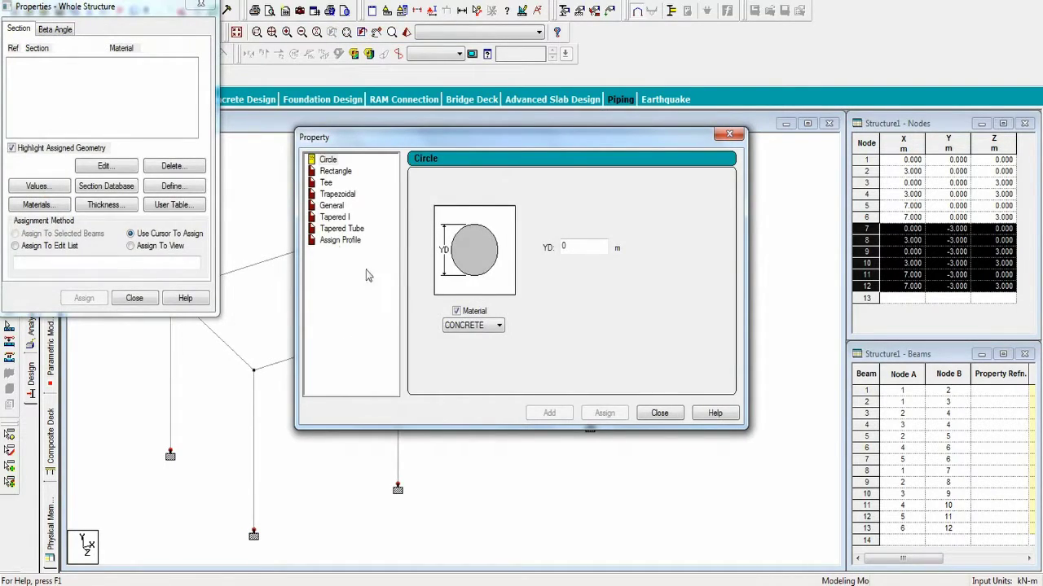
click(326, 172)
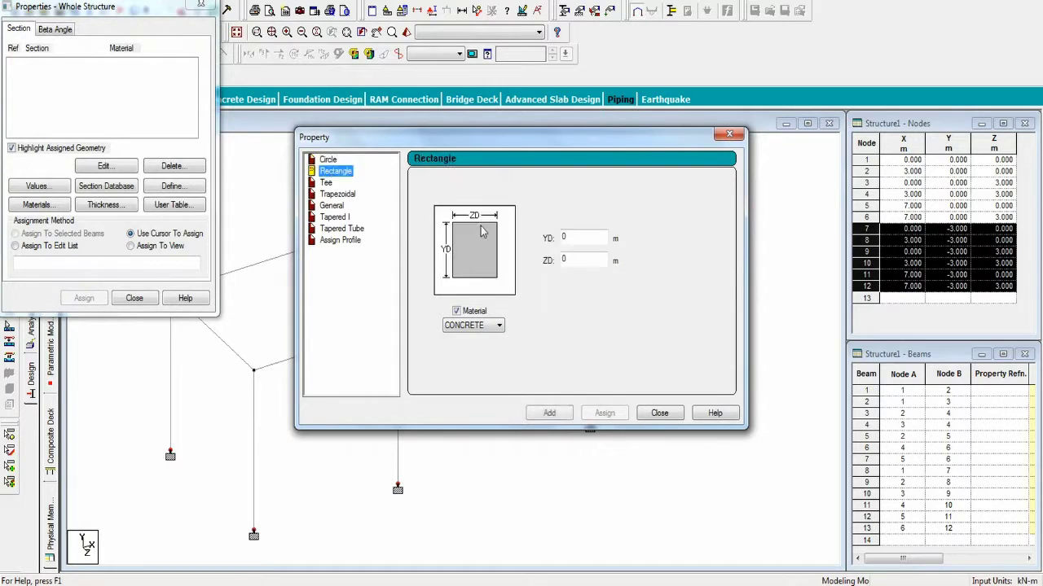
click(318, 162)
click(596, 248)
text(.3)
click(549, 413)
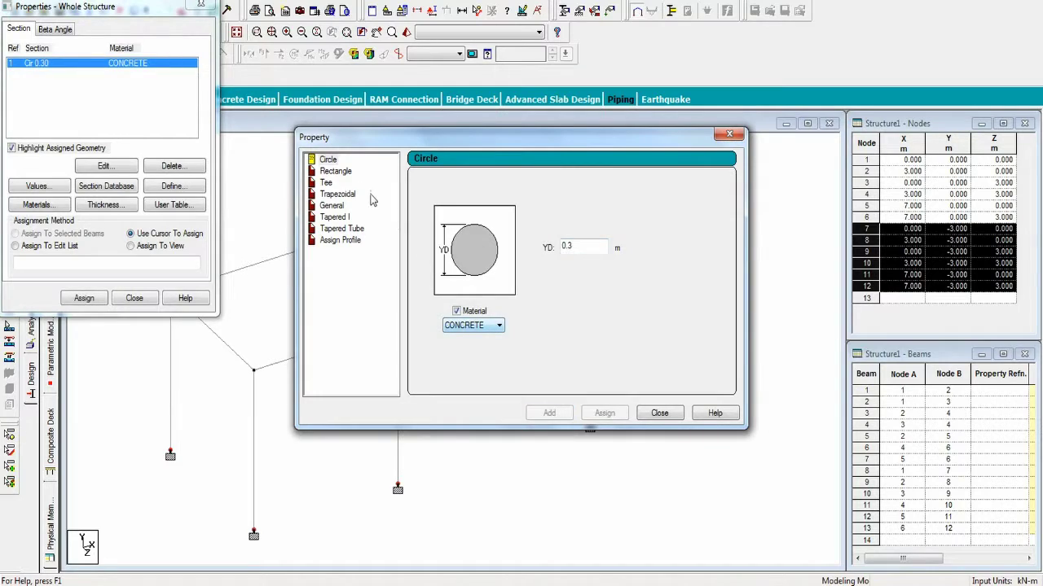
Add a rectangular concrete section with YD and ZD of 0.3 m and close the section definition dialog.
click(335, 171)
click(575, 237)
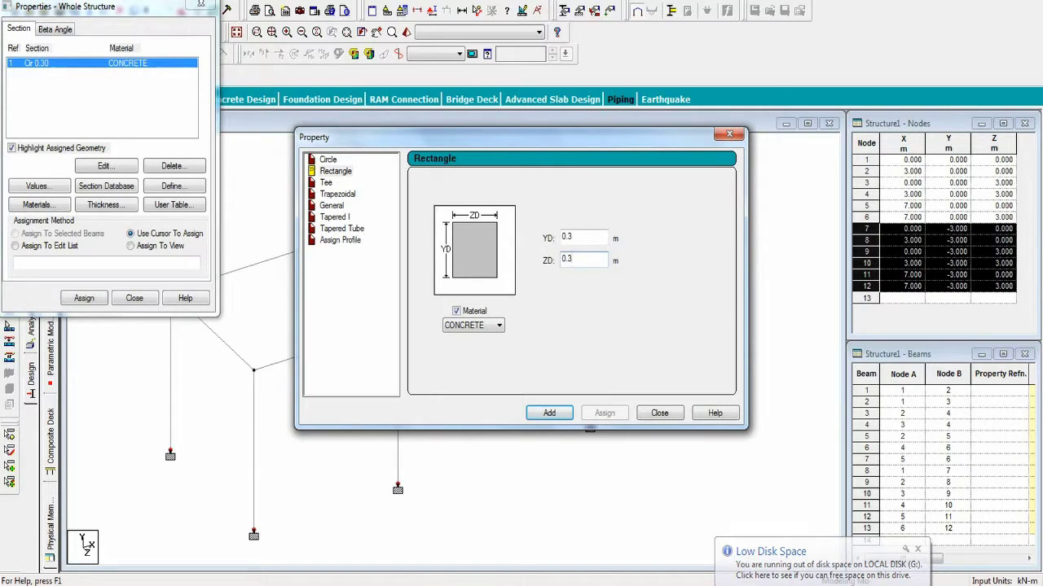
click(550, 413)
click(659, 413)
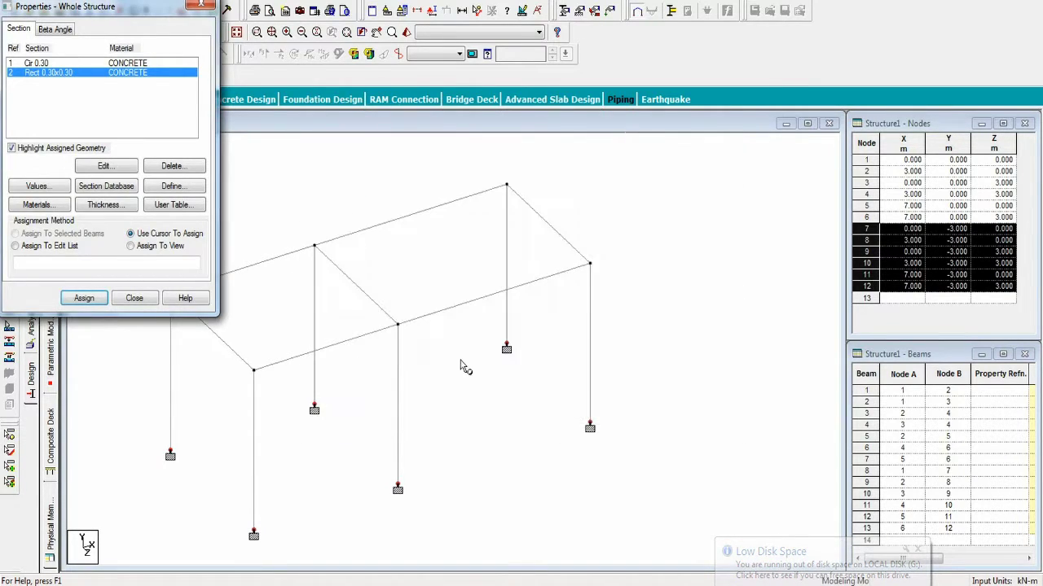
Select all members parallel to Y and assign the circular 0.30 section to these columns.
drag(179, 10, 884, 44)
click(142, 1)
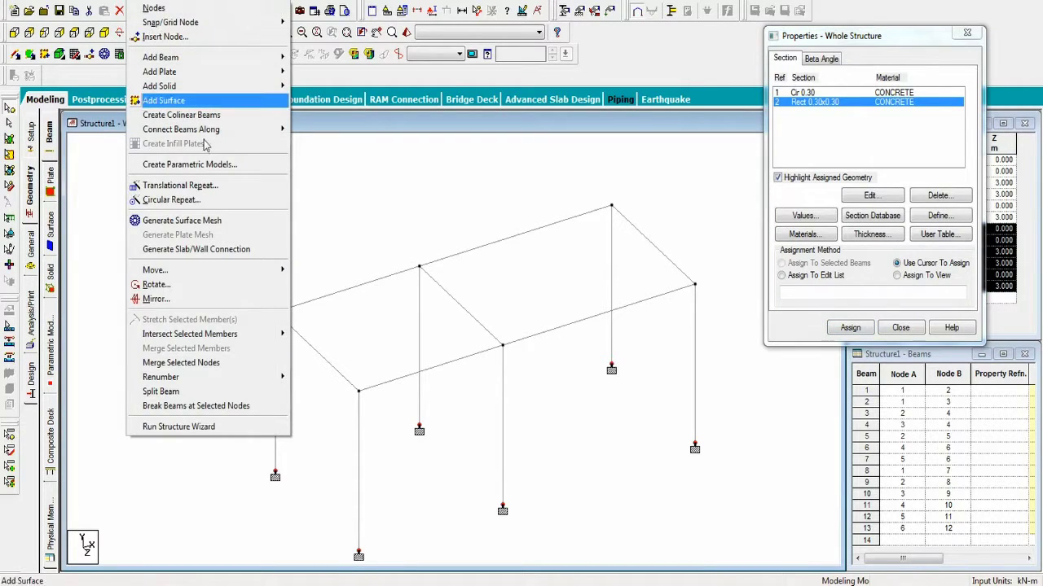
mouse_move(112, 2)
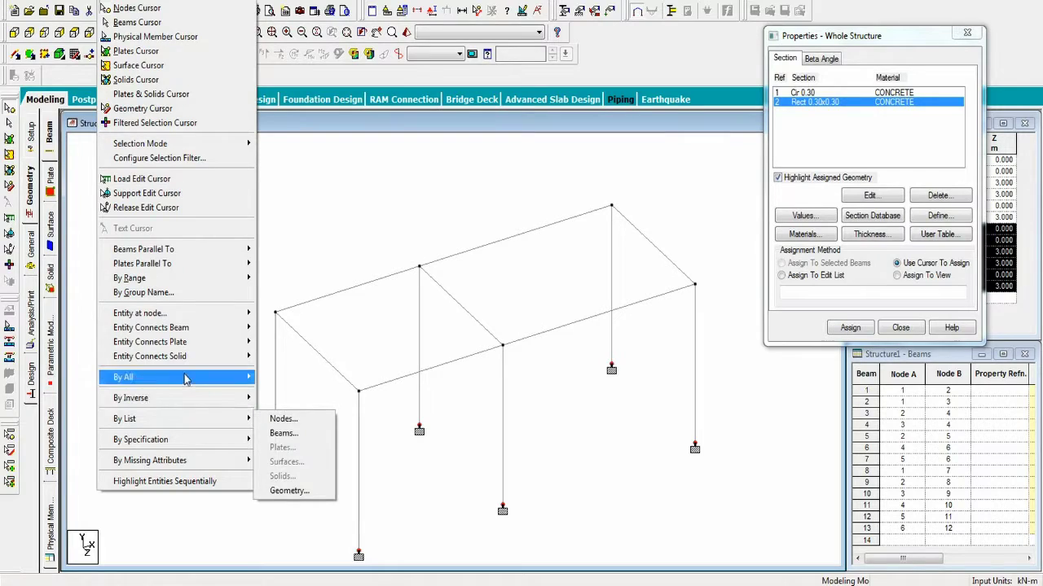
mouse_move(179, 249)
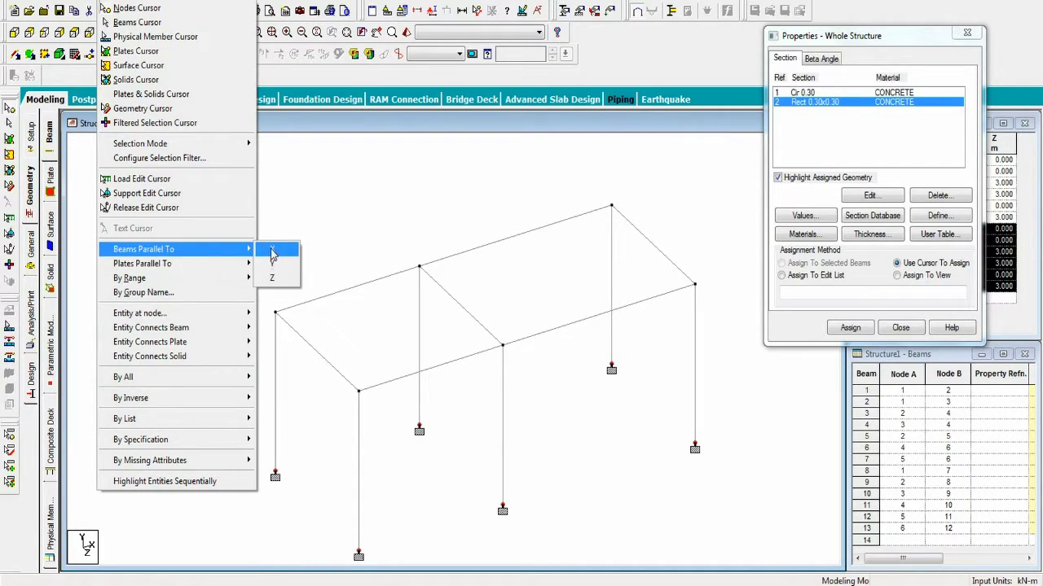
click(272, 263)
click(814, 93)
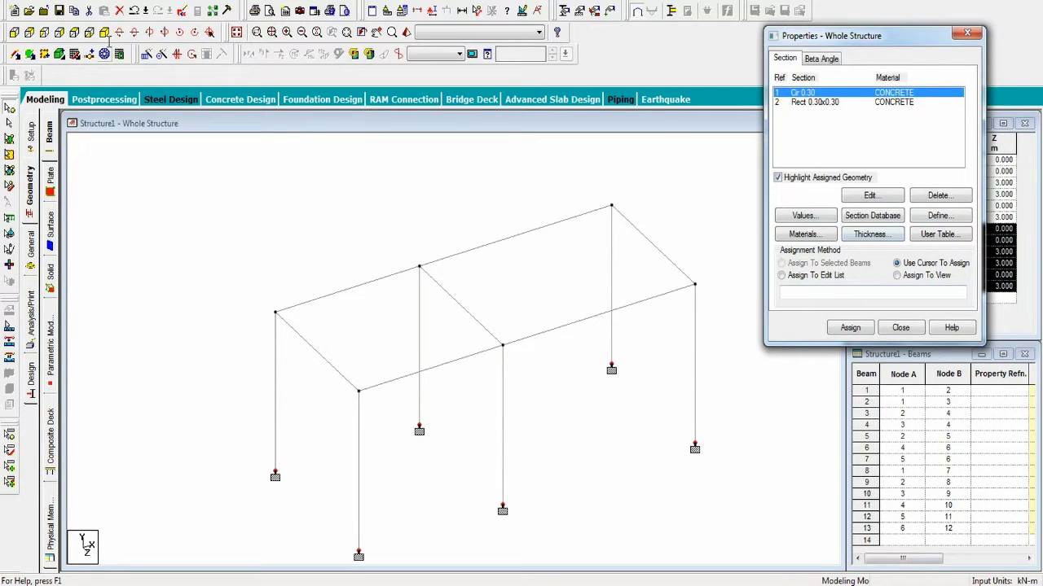
key(alt+g)
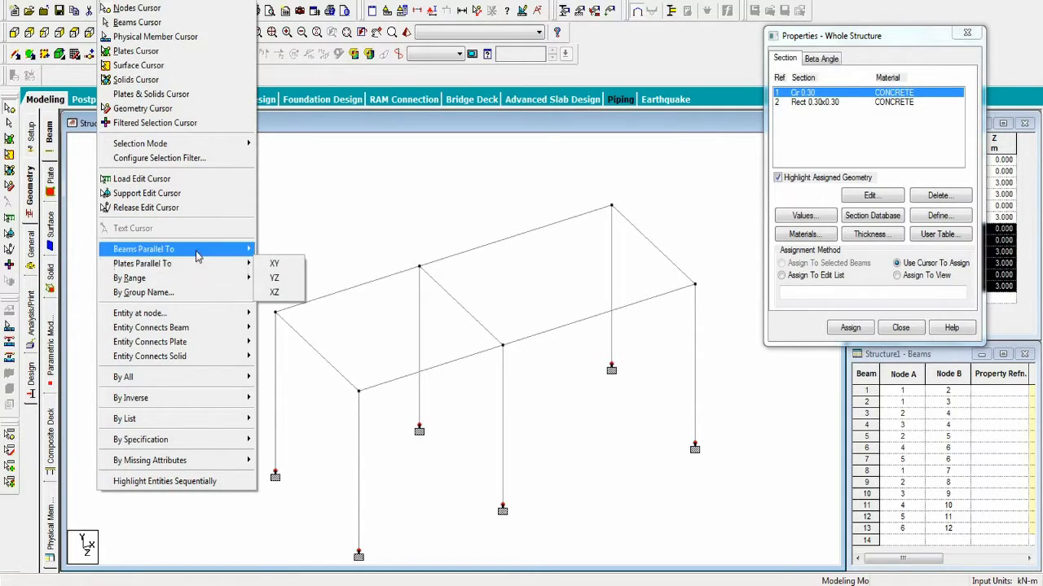
click(277, 264)
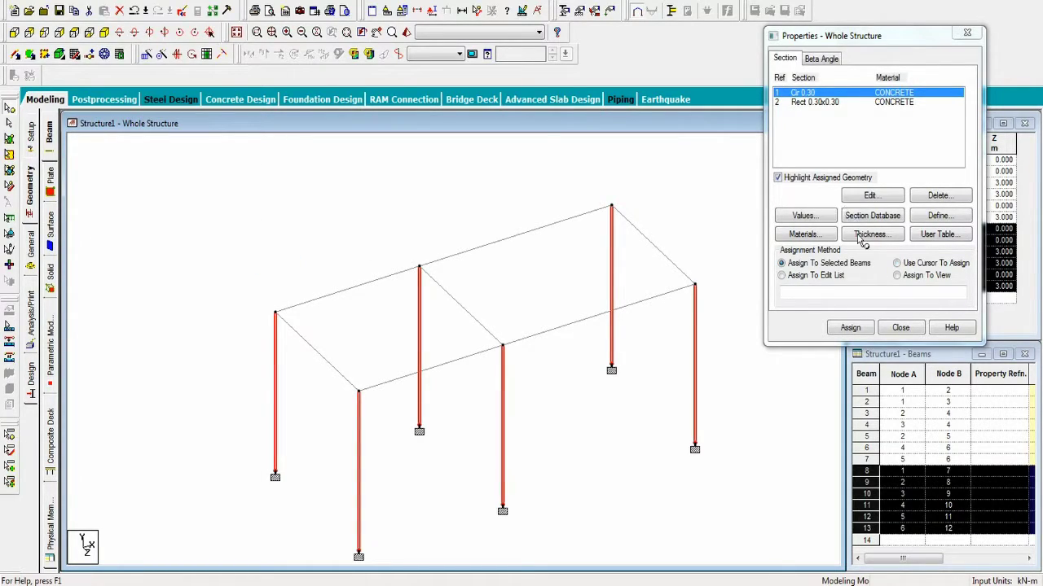
click(850, 327)
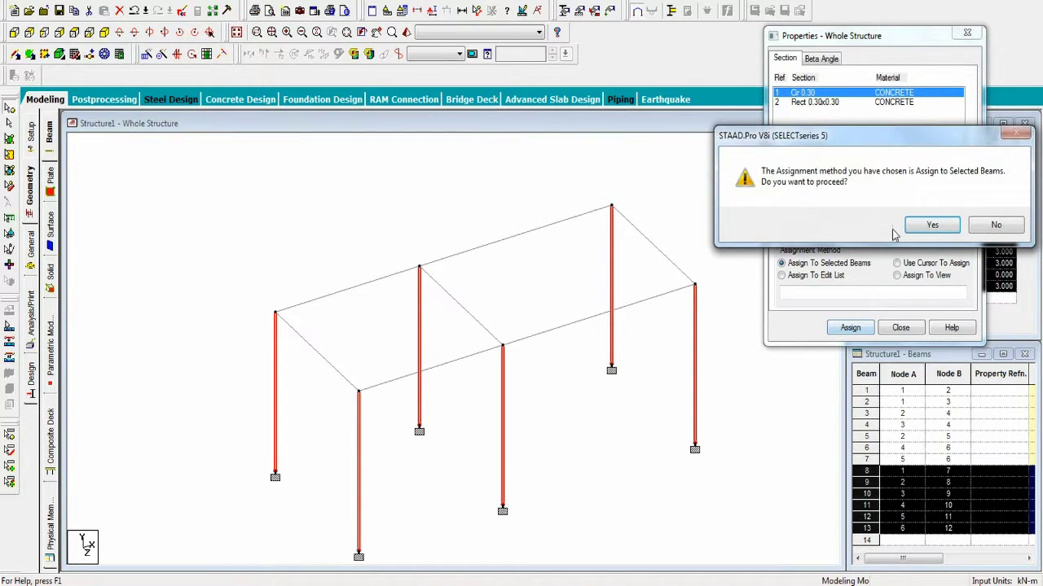
click(930, 225)
Assign the Rect 0.30x0.30 section to all seven horizontal beams with the cursor and close the properties window.
click(834, 103)
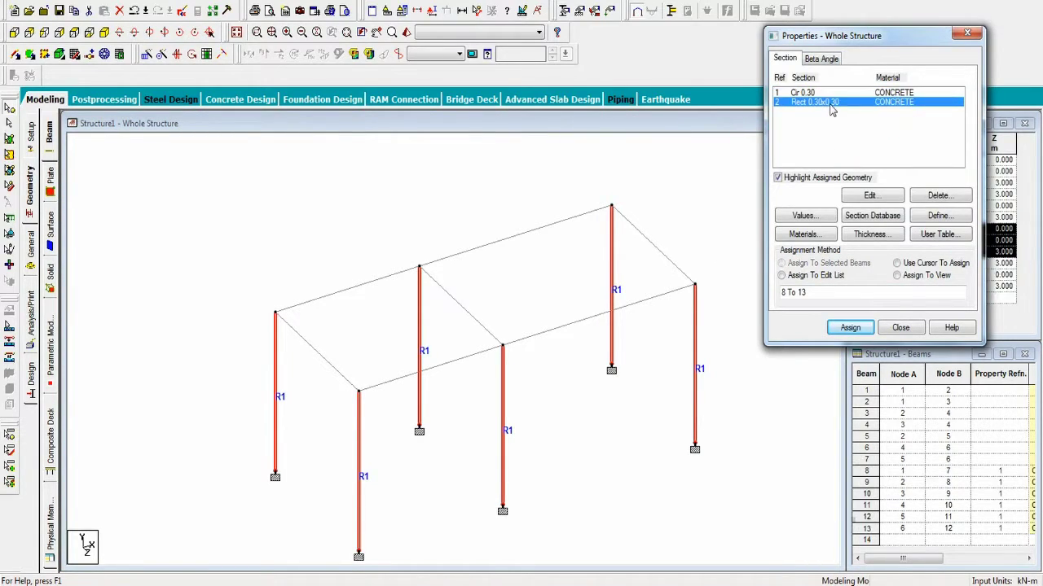
click(849, 330)
click(653, 300)
click(660, 248)
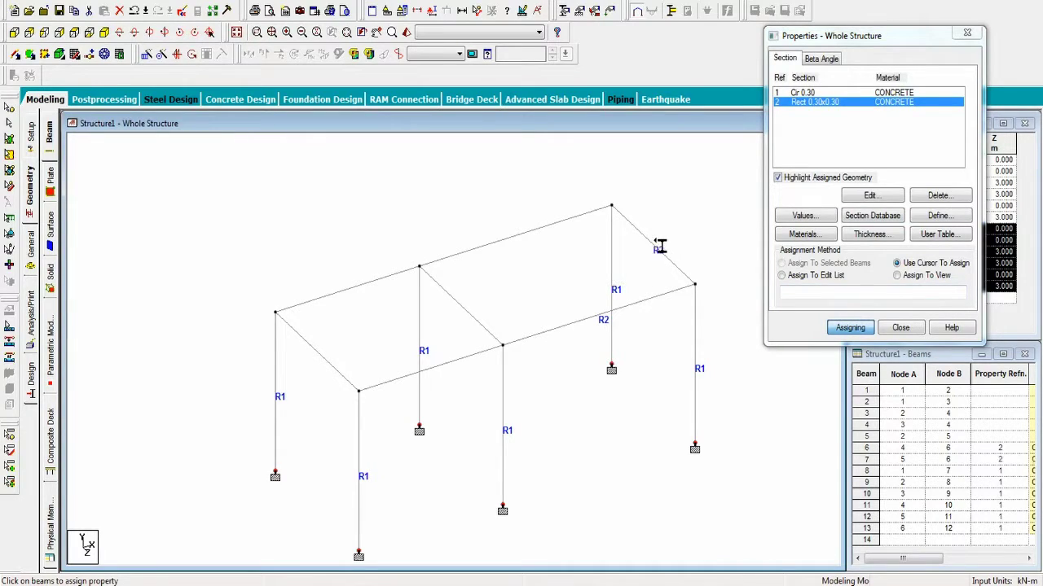
click(537, 227)
click(458, 303)
click(456, 360)
click(368, 285)
click(849, 327)
click(900, 328)
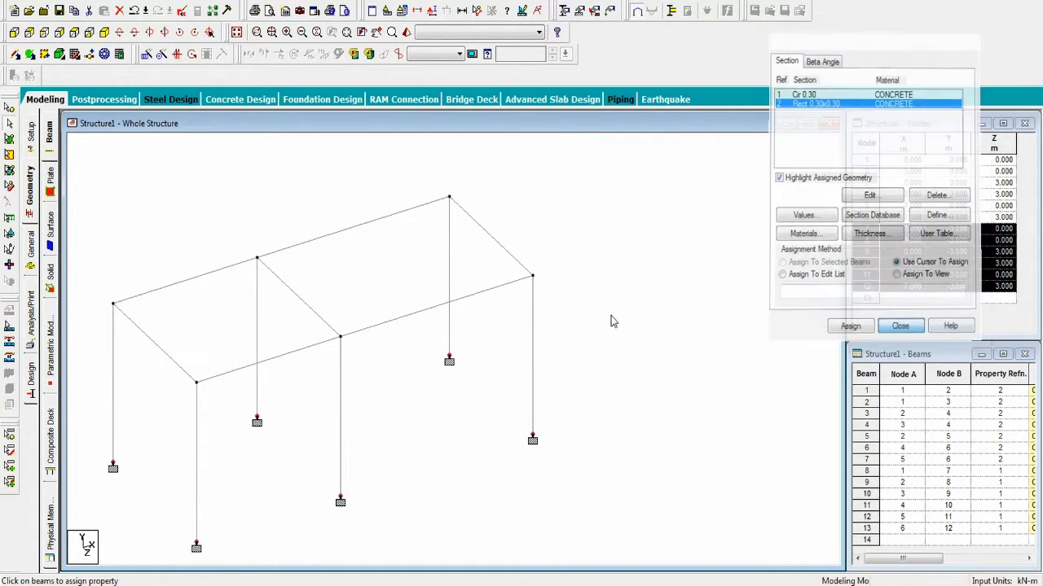
Check the section assignments by highlighting the members of the circular and the rectangular section in turn.
click(28, 264)
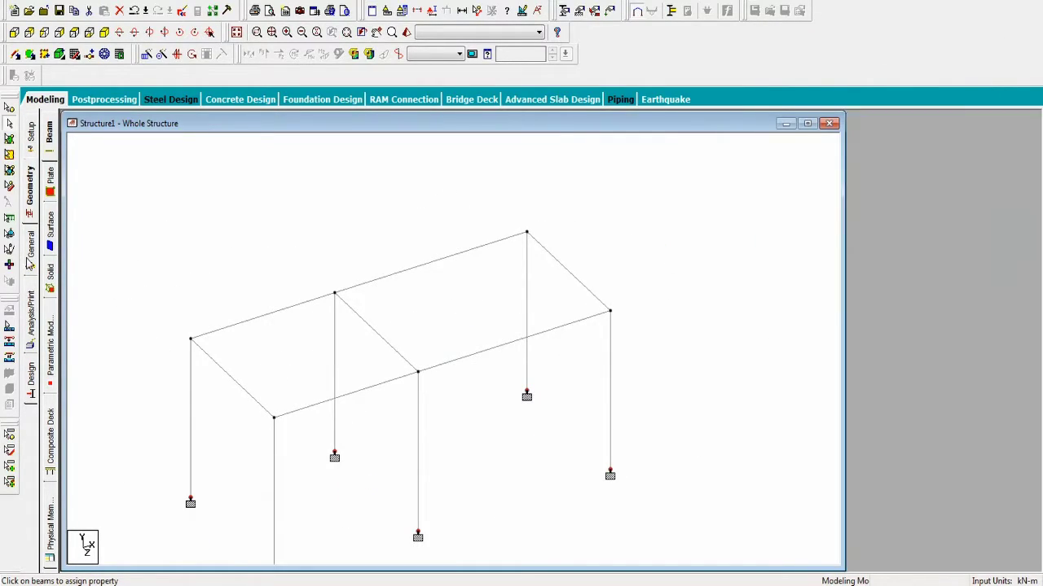
click(882, 321)
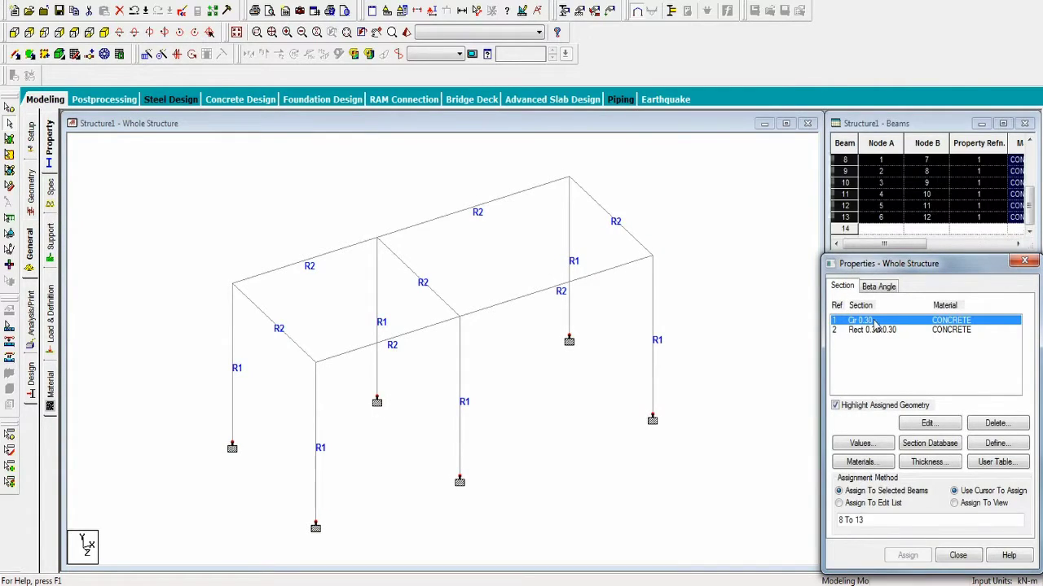
click(875, 330)
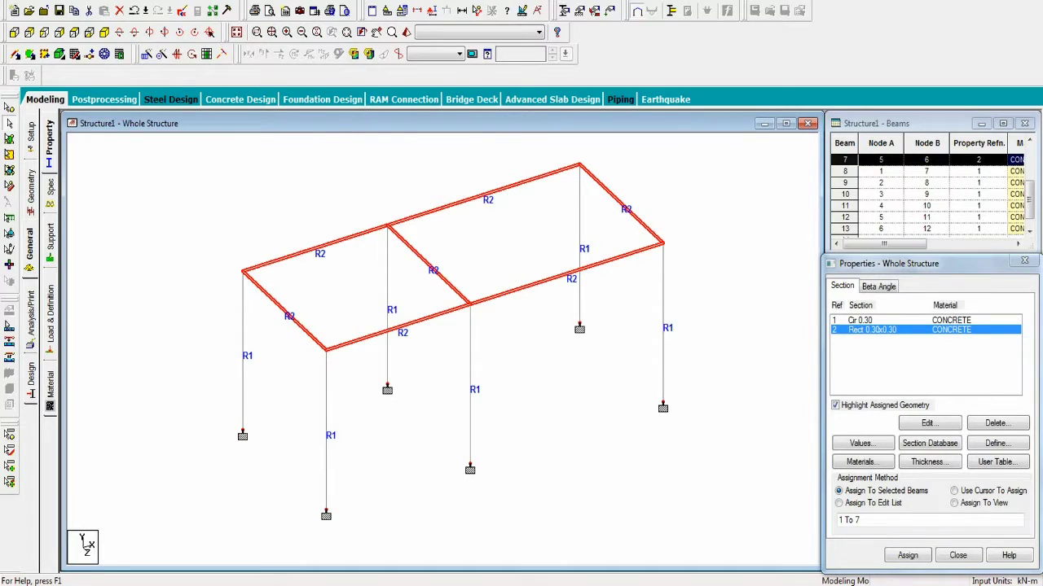
Create primary load case 1 with the loading type Dead and the title LOAD CASE 1.
click(194, 2)
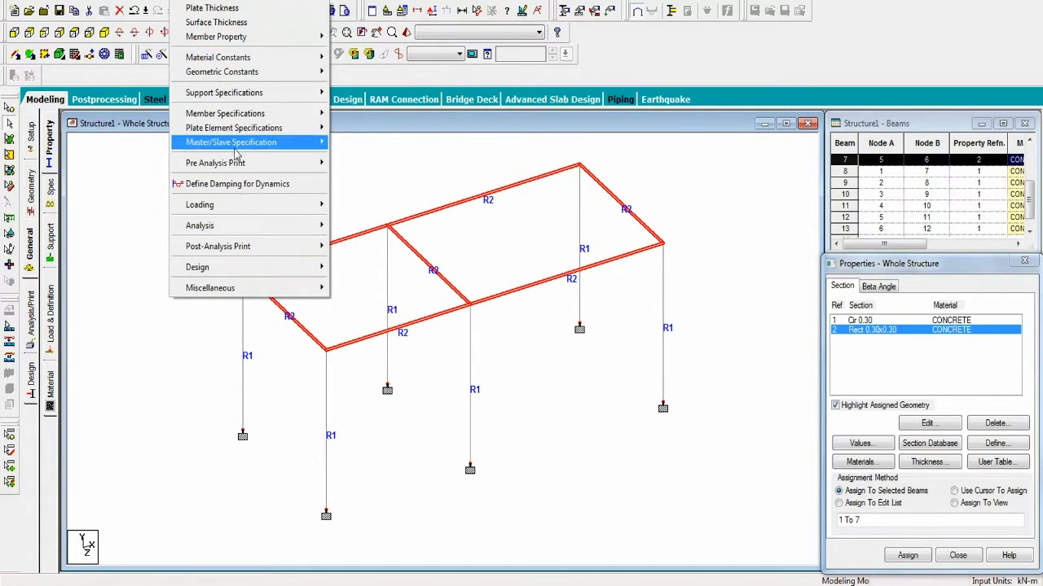
mouse_move(249, 208)
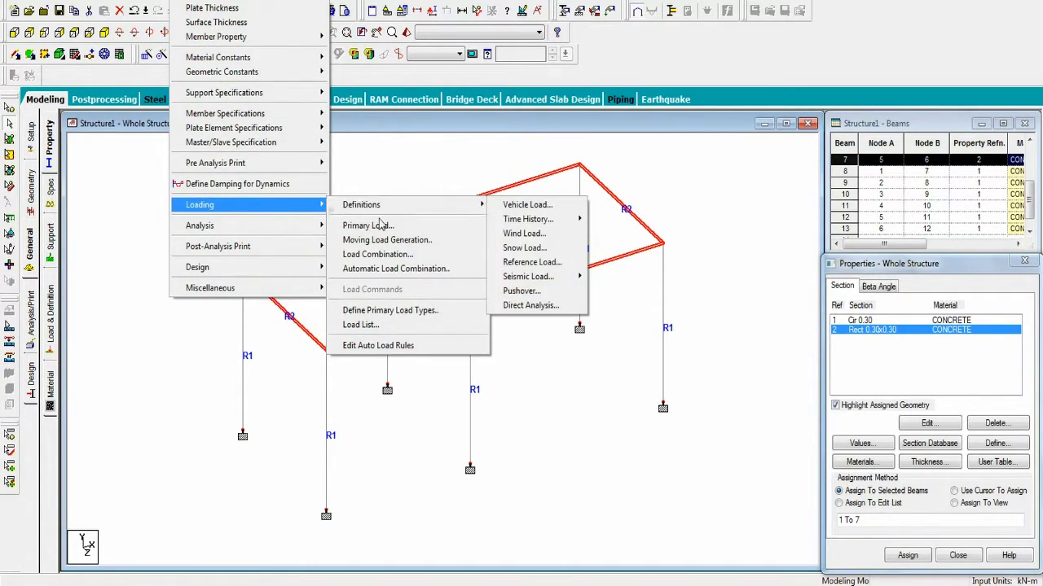
click(380, 225)
click(570, 255)
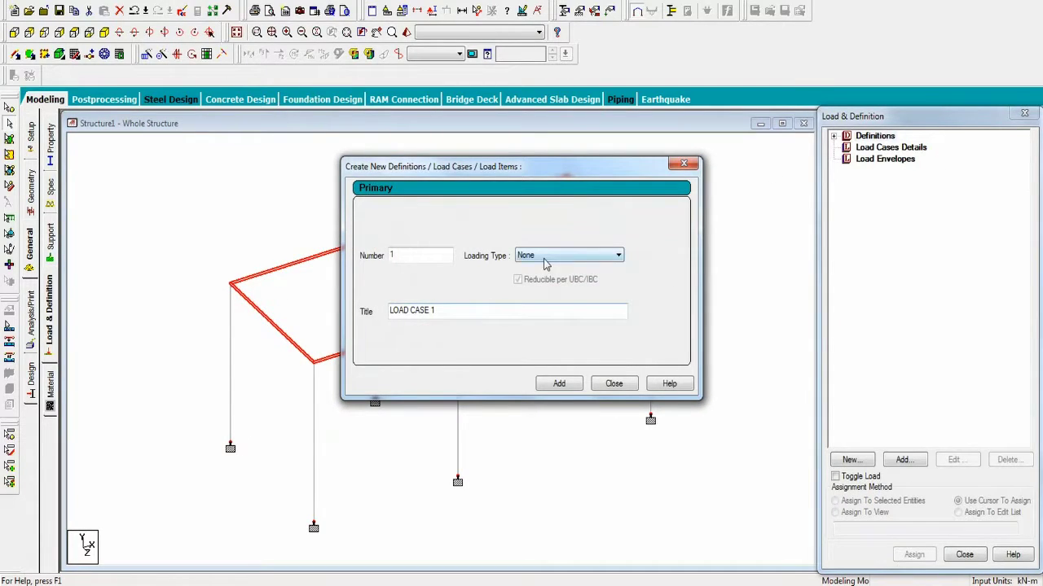
click(554, 268)
click(562, 381)
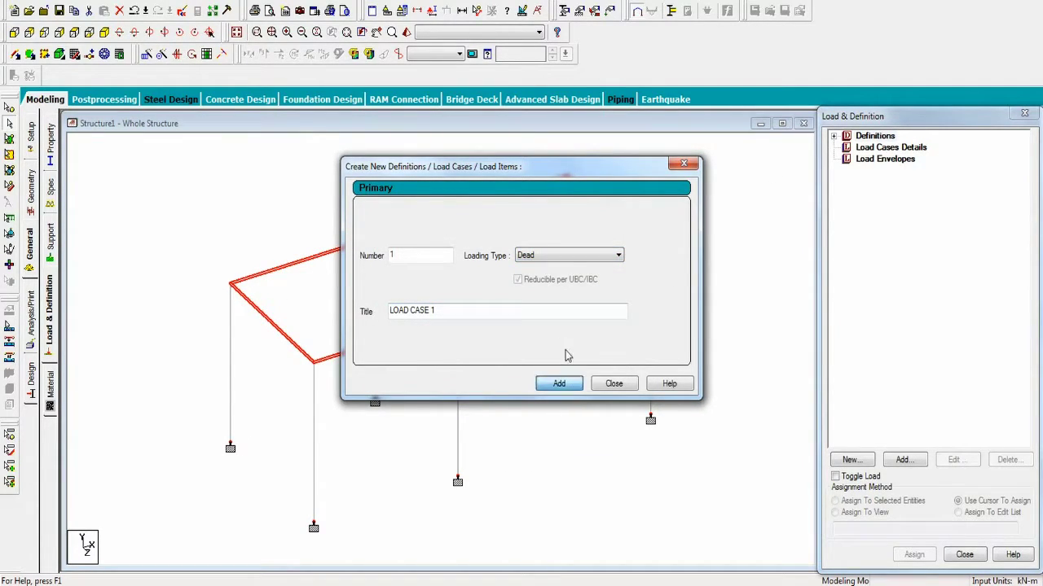
Create primary load case 2 with the loading type Live and close the load case dialog.
click(609, 256)
click(573, 281)
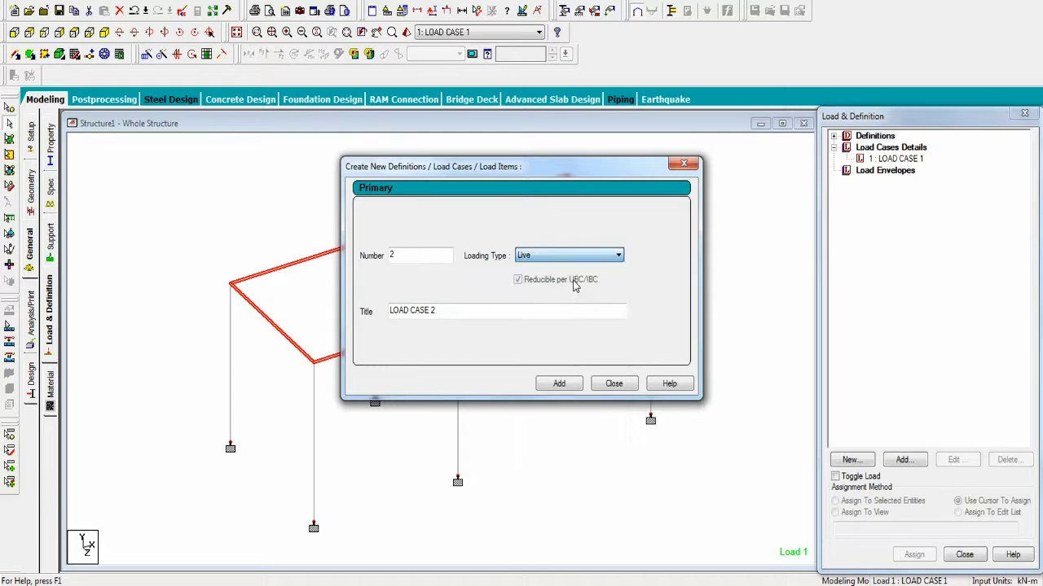
click(559, 384)
click(613, 384)
Add a selfweight load in the Y direction with factor -1 to load case 1.
click(899, 159)
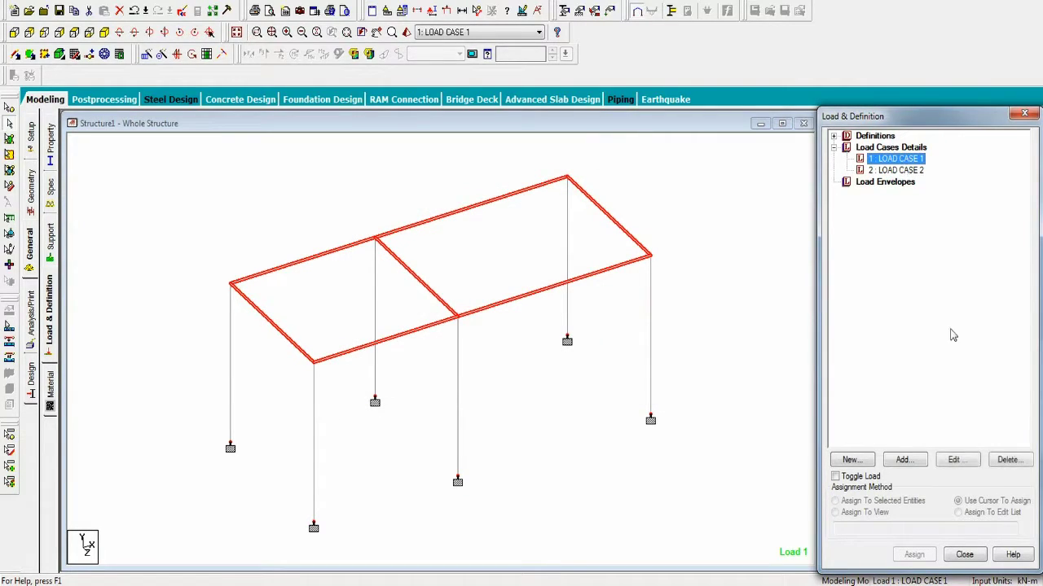
click(902, 460)
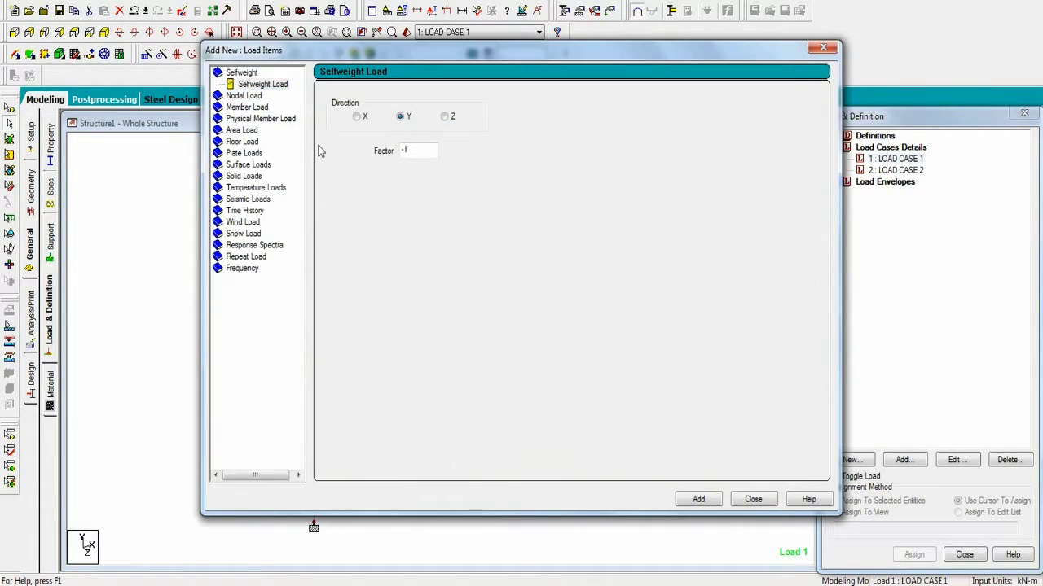
click(698, 499)
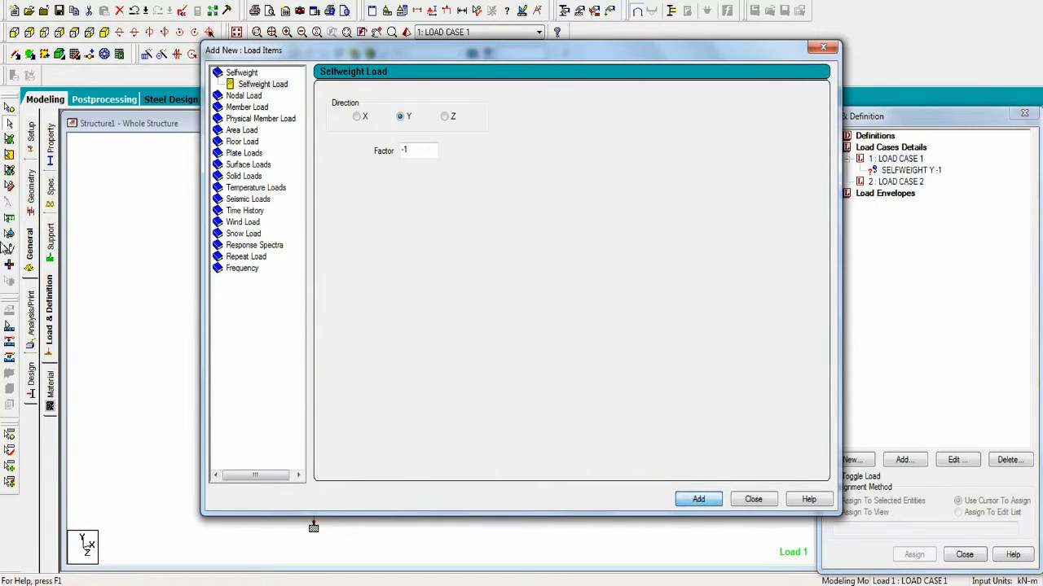
Add a uniform member force of -2 kN/m in the GY direction to load case 1 and close the load items dialog.
click(245, 107)
click(461, 135)
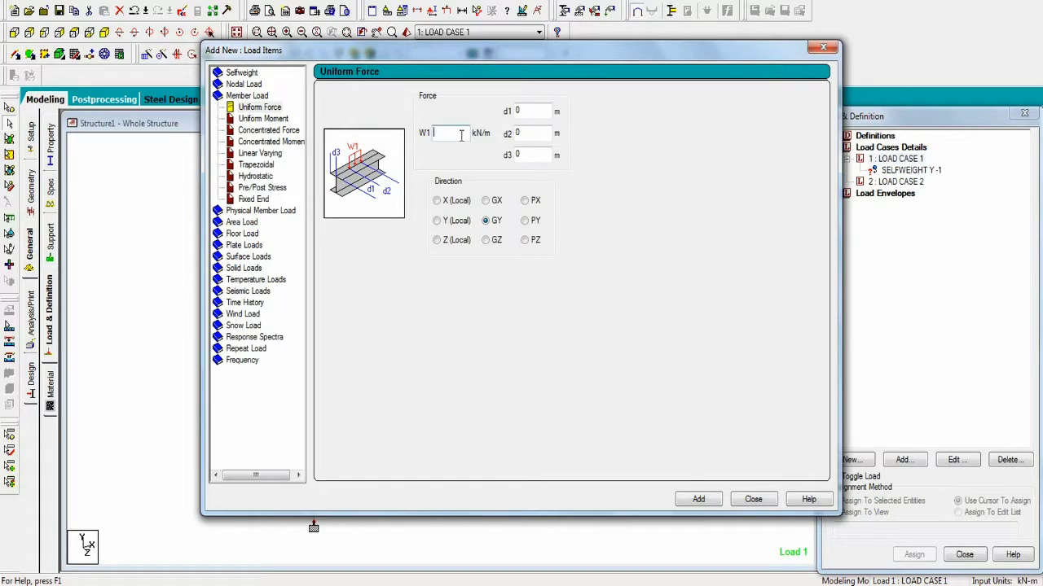
click(698, 499)
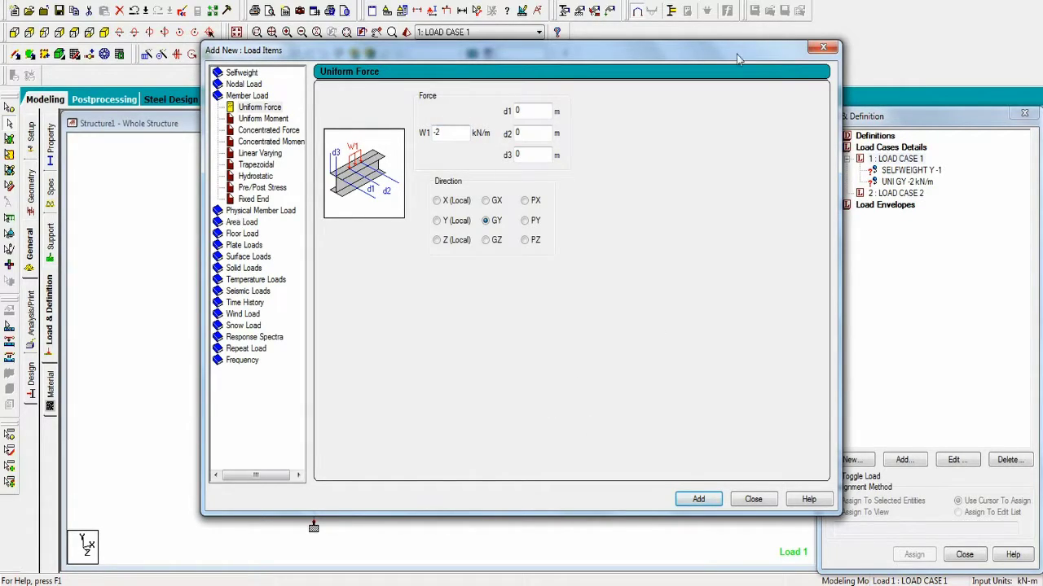
click(821, 48)
Assign the selfweight load to the entire structure in view.
click(911, 170)
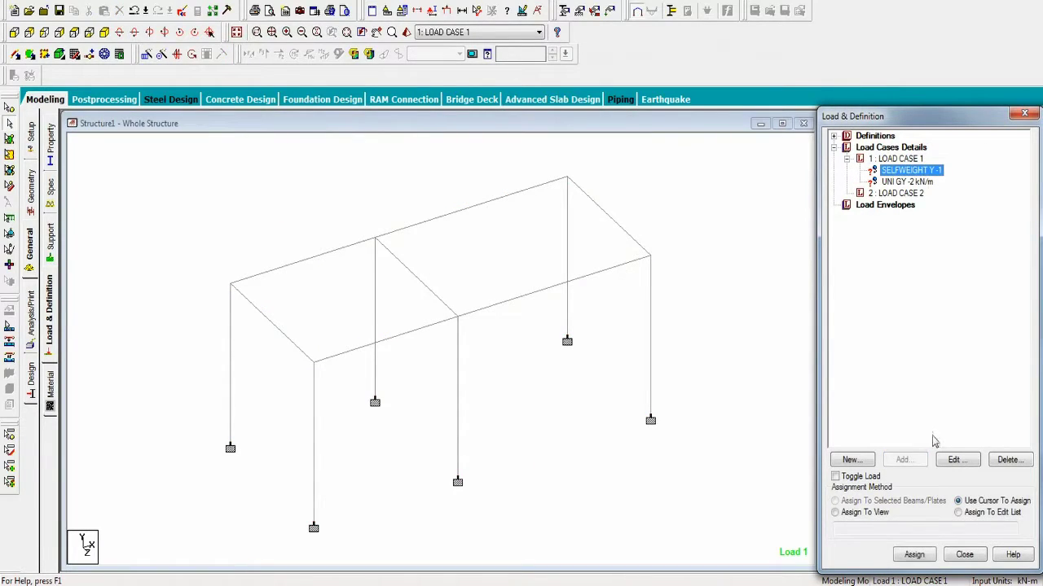
click(878, 513)
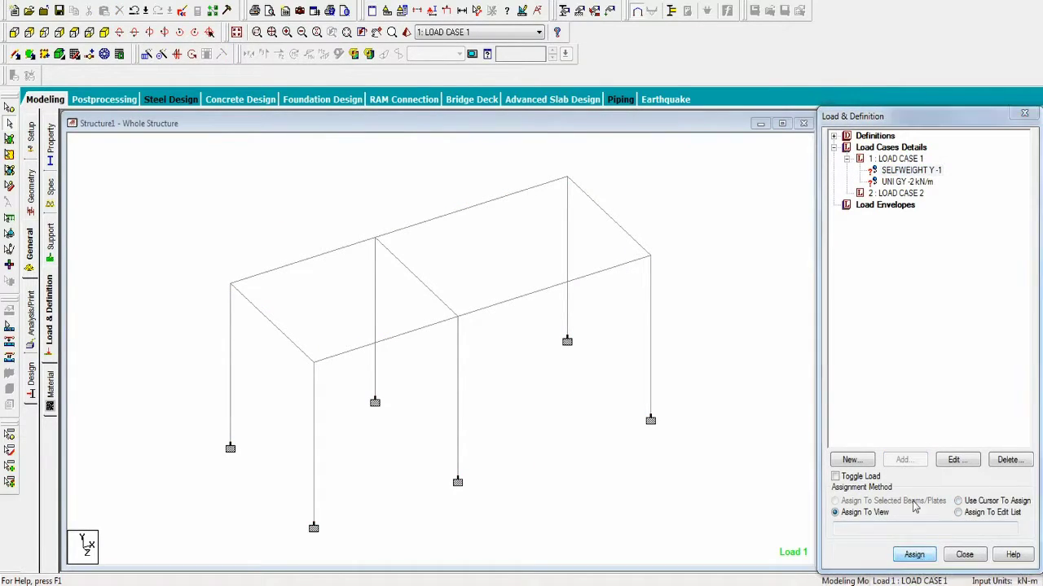
click(912, 555)
click(942, 380)
Assign the -2 kN/m uniform load of load case 1 to all seven roof beams, picking each beam with the cursor.
click(909, 182)
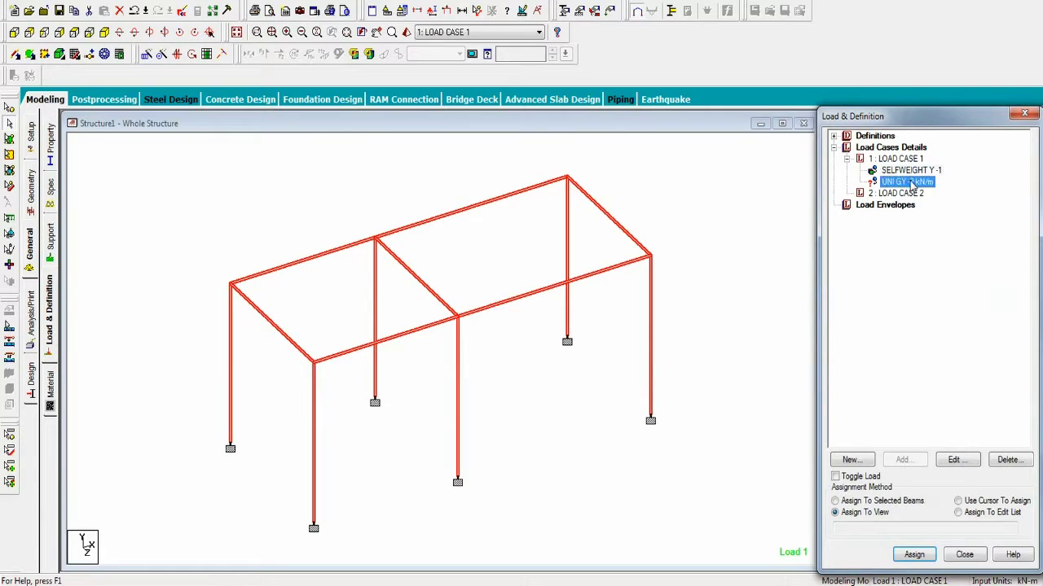
click(974, 502)
click(914, 554)
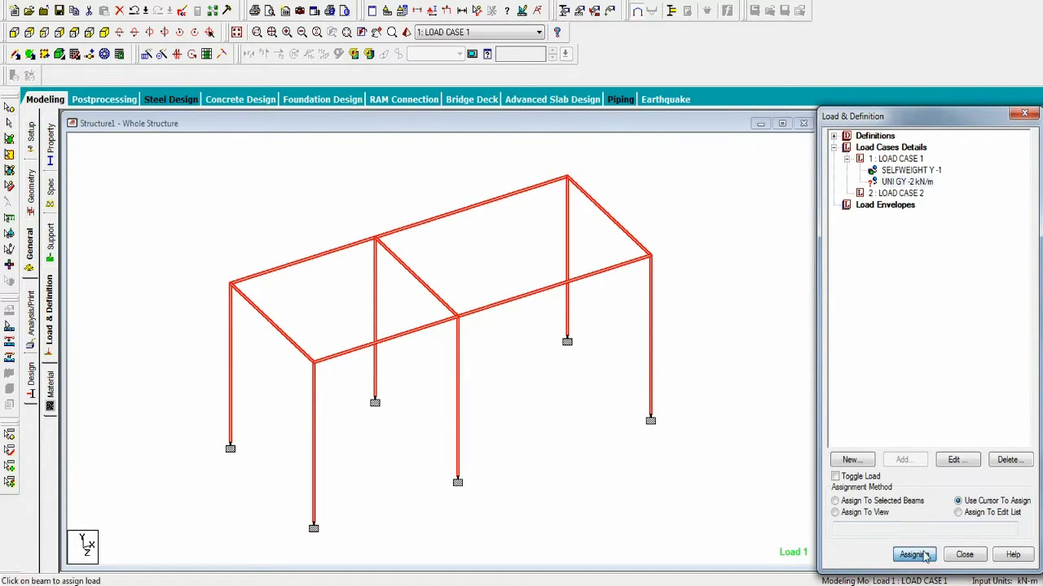
click(563, 294)
click(598, 209)
click(530, 192)
click(419, 281)
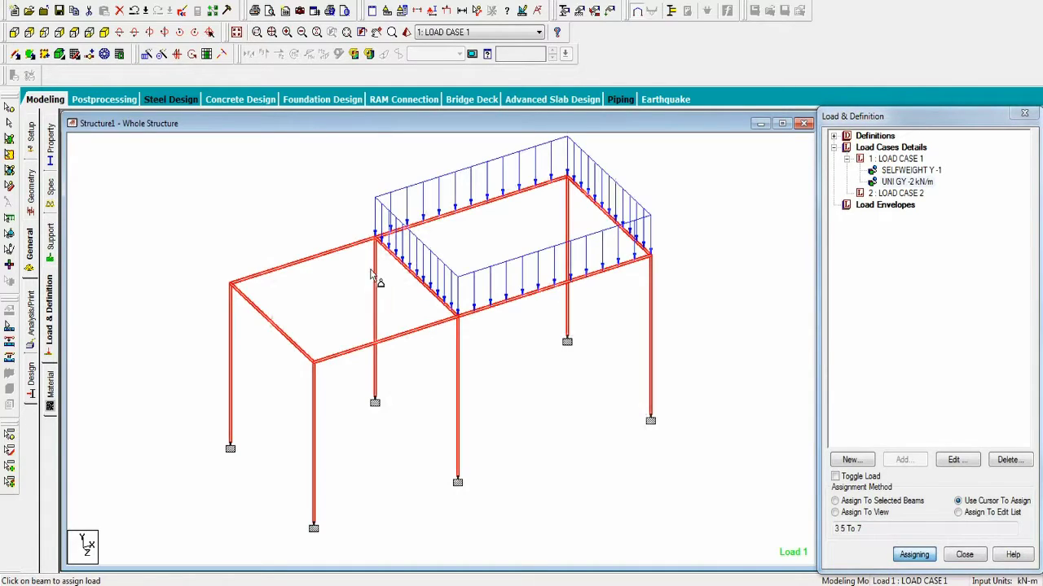
click(335, 251)
click(287, 330)
click(353, 352)
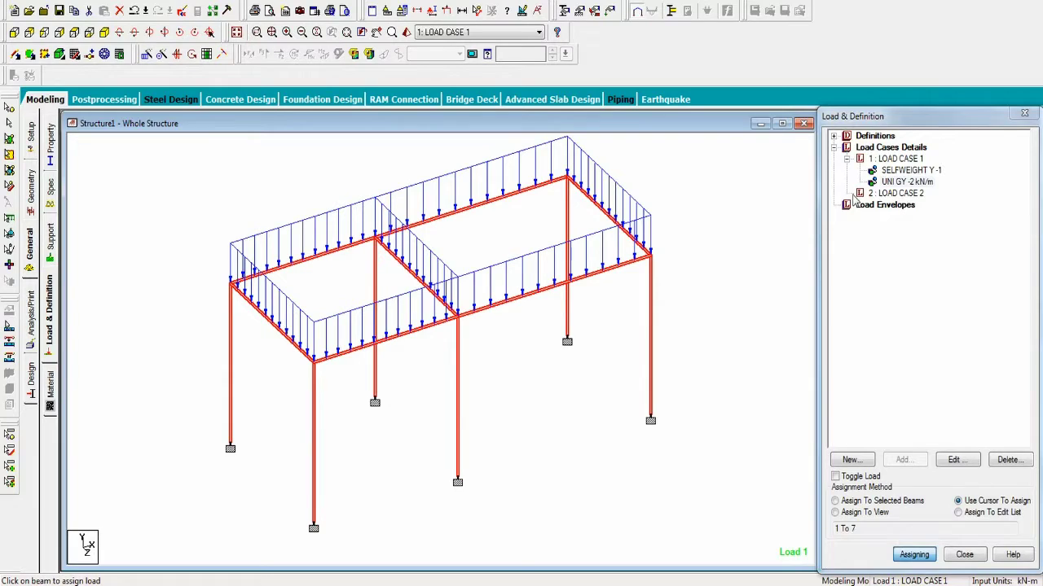
Add a uniform member force of -2.5 kN/m in the GY direction to load case 2 and close the load items dialog.
click(894, 193)
click(901, 459)
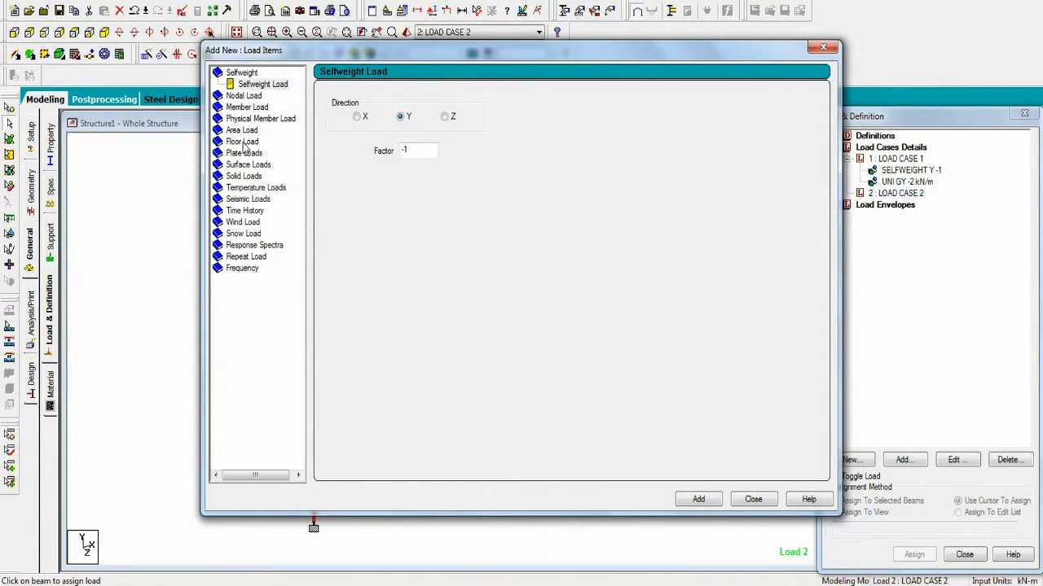
click(244, 106)
click(450, 134)
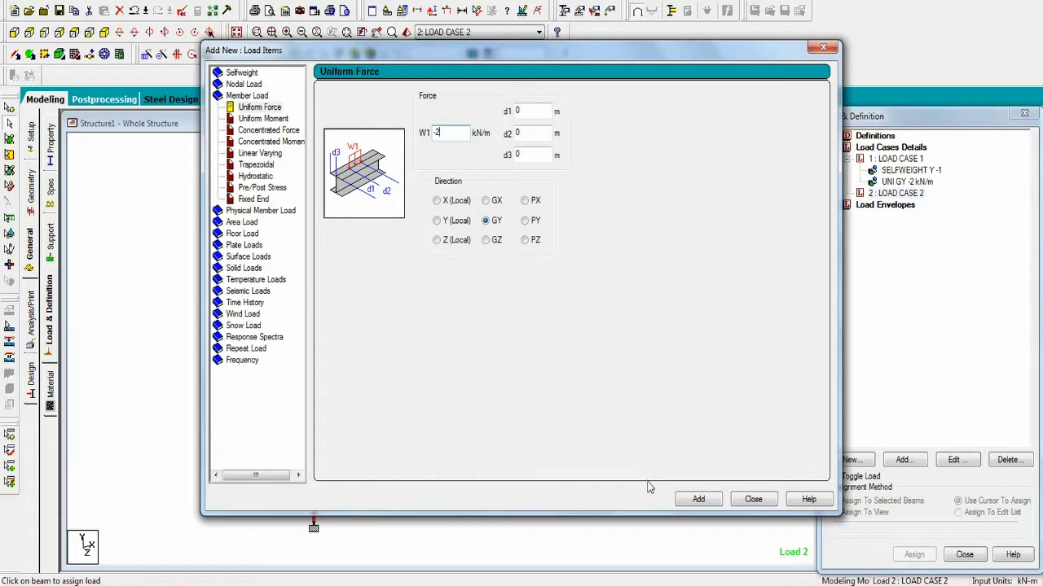
text(-2.5)
click(693, 499)
click(752, 499)
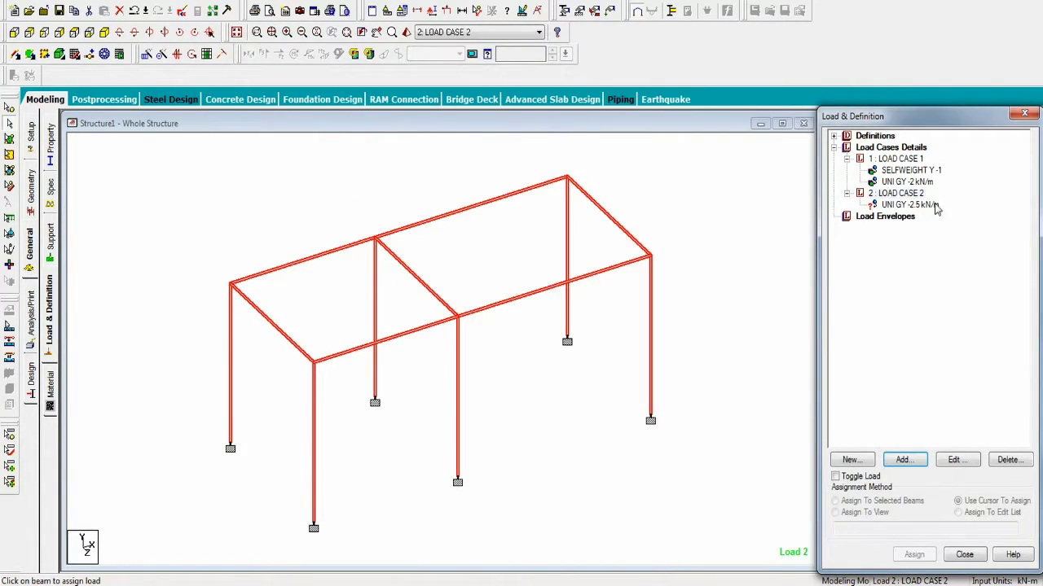
Assign the -2.5 kN/m uniform load of load case 2 to all seven roof beams by cursor and end the assignment.
click(935, 205)
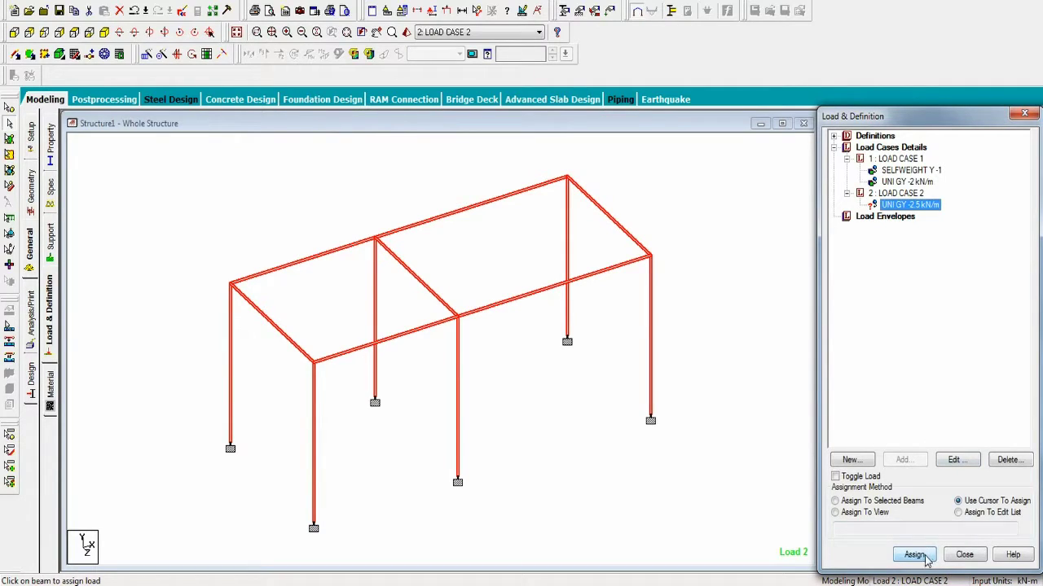
click(913, 554)
click(510, 297)
click(473, 209)
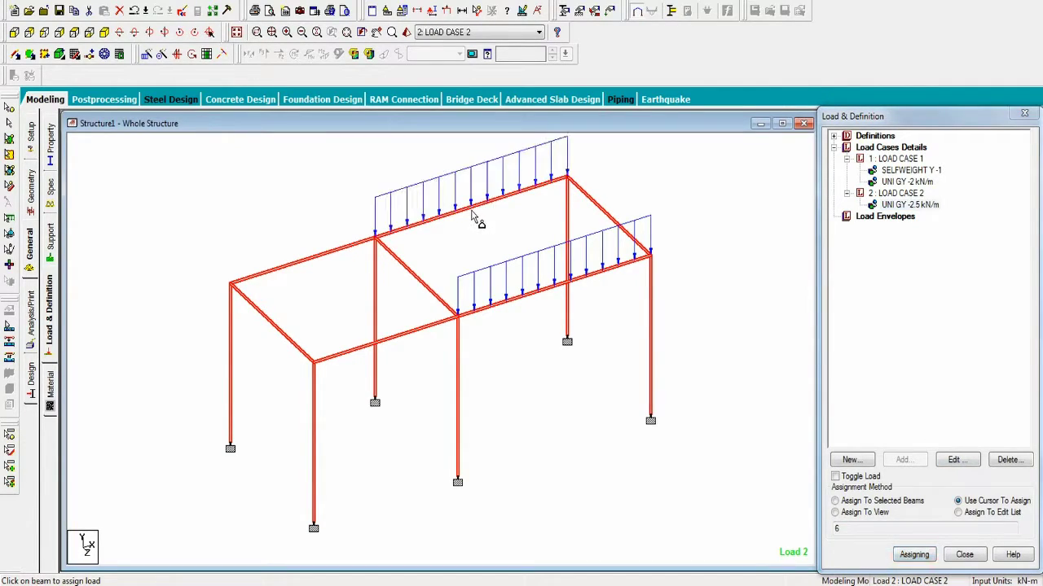
click(608, 231)
click(413, 277)
click(317, 268)
click(350, 348)
click(287, 334)
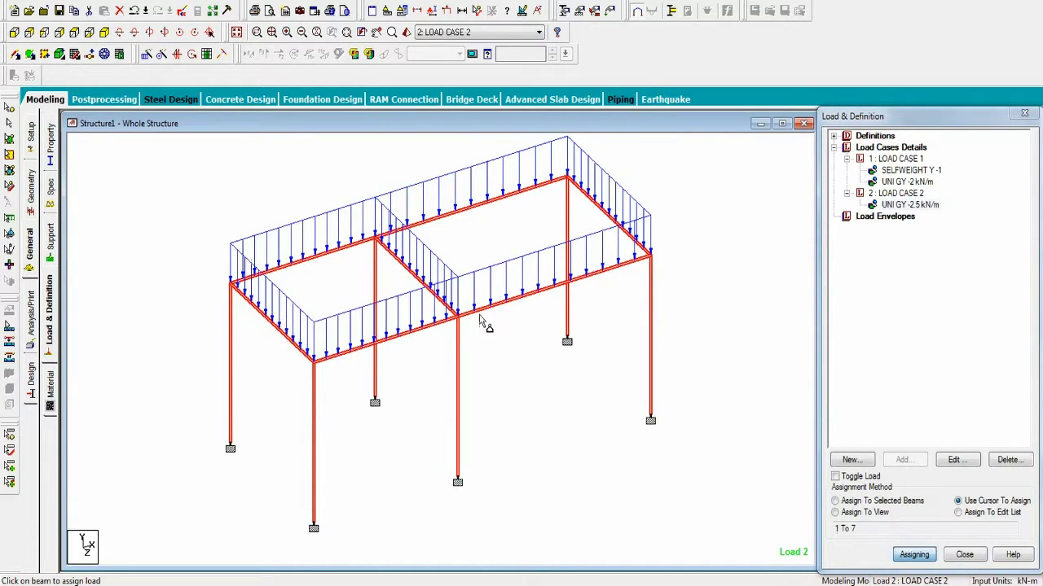
key(Escape)
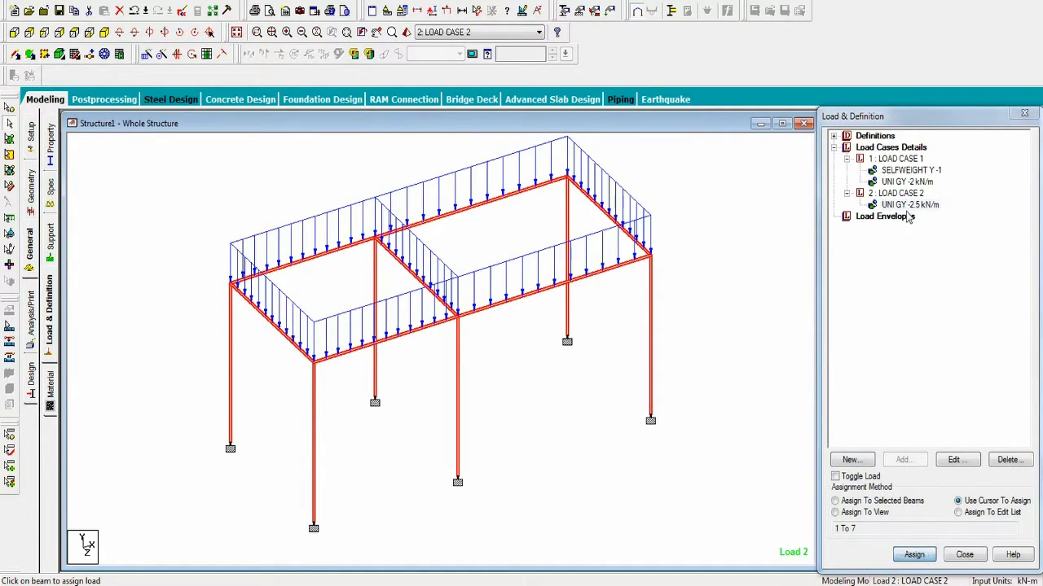
Start a YRANGE floor load for load case 1 with a Global Y pressure of -1.5 kN/m2.
click(900, 159)
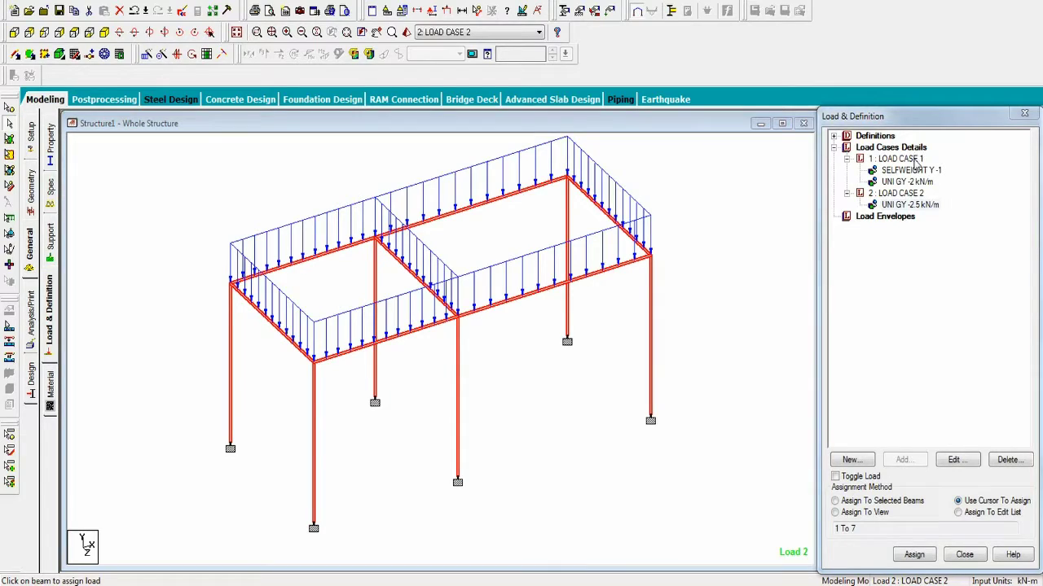
click(902, 460)
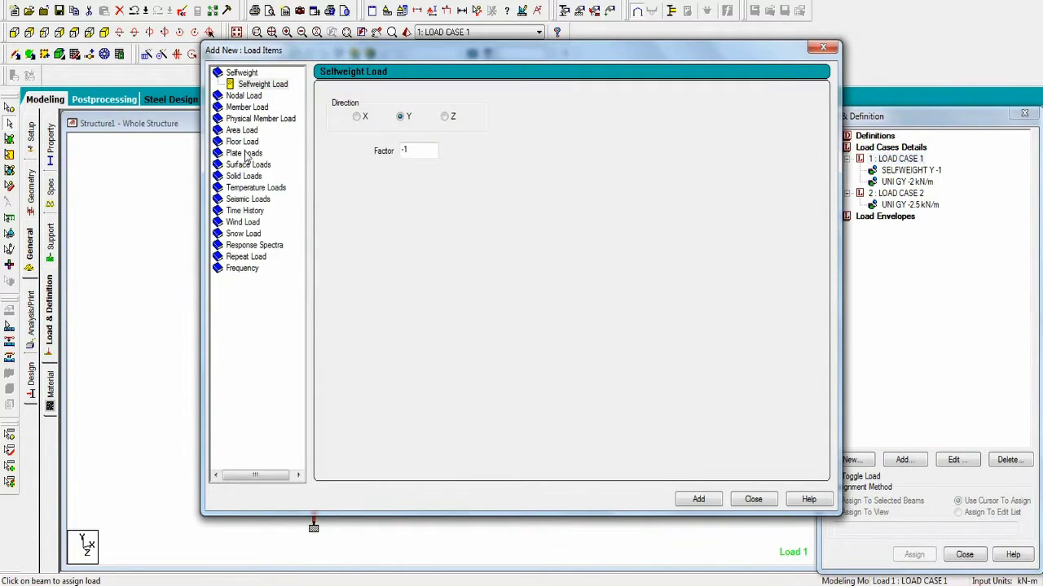
click(244, 153)
click(249, 130)
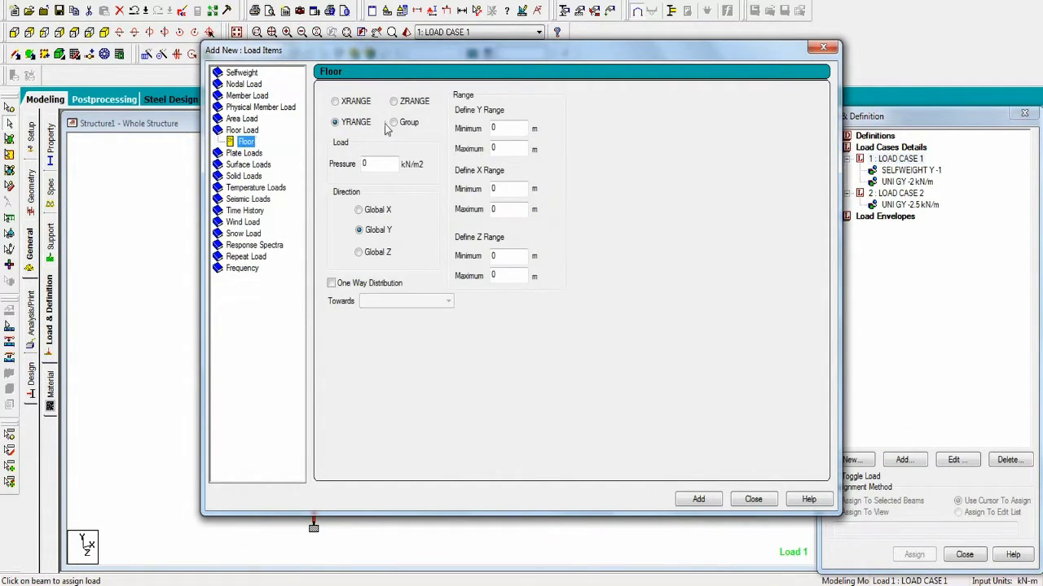
drag(390, 164, 349, 181)
text(-1.5)
Look up the coordinates of the frame's roof-level corner node, keeping the floor load dialog open.
double_click(494, 129)
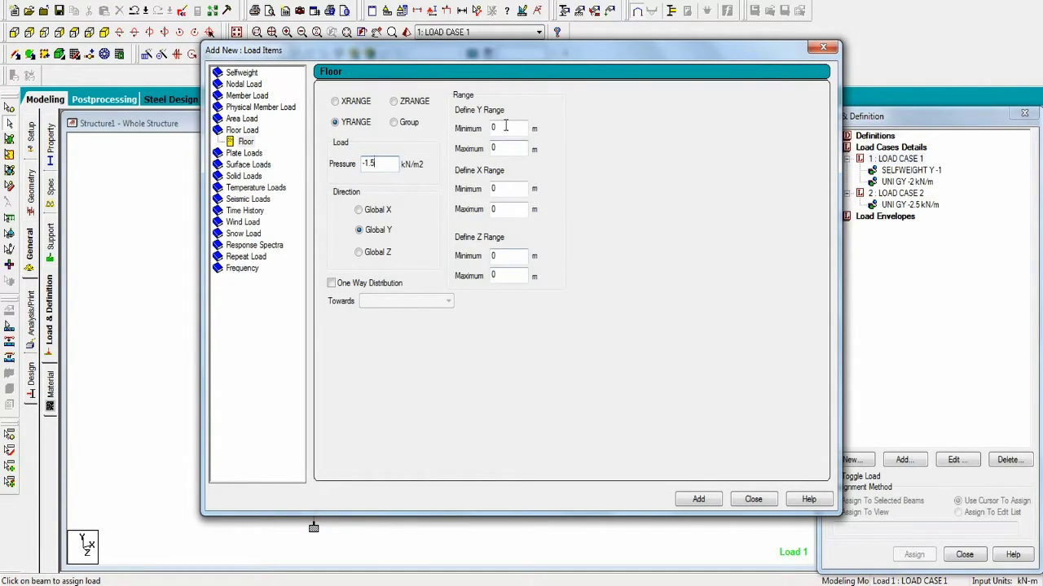
drag(556, 58, 880, 84)
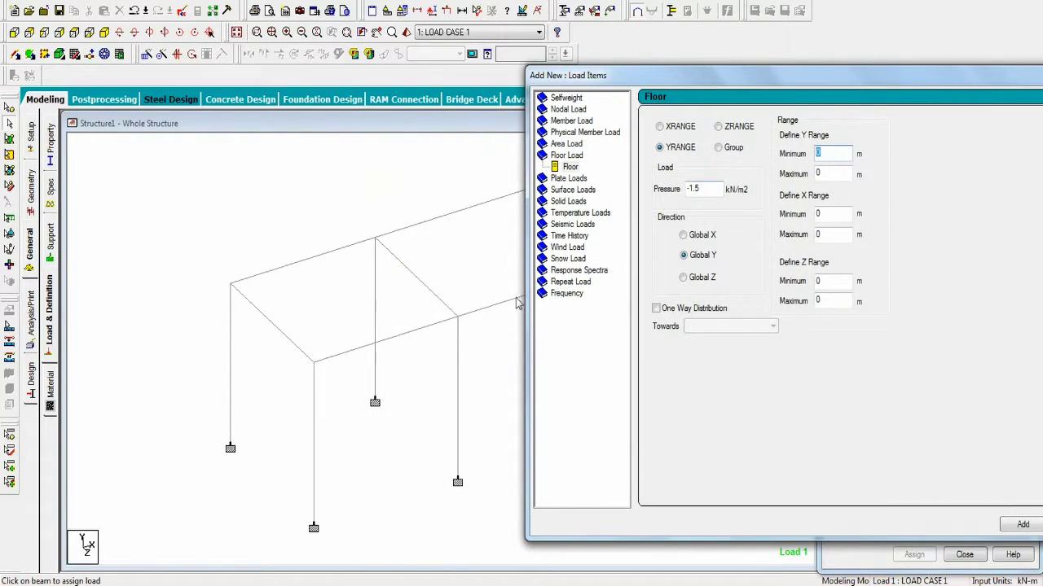
click(10, 108)
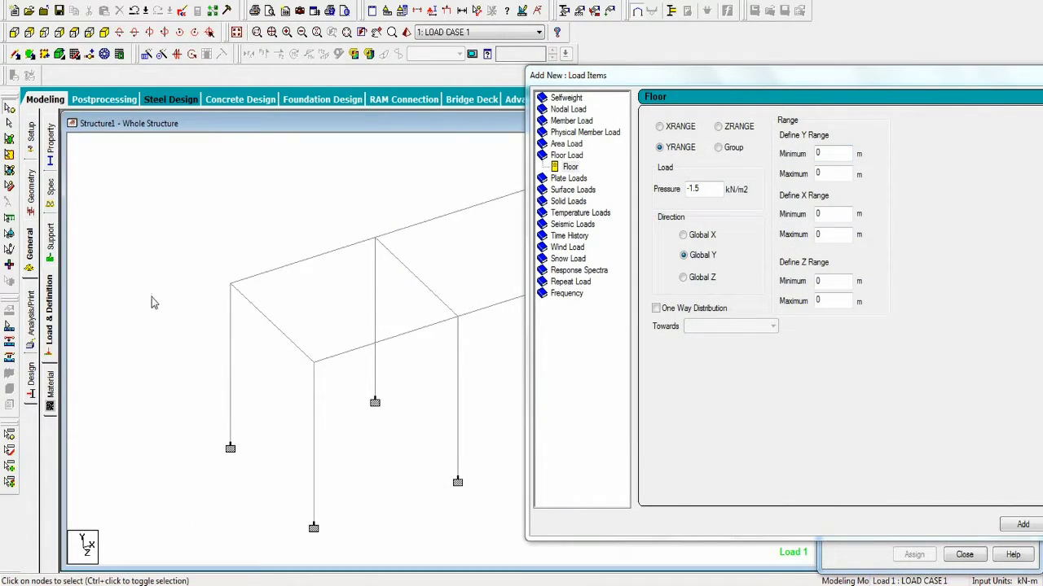
double_click(231, 283)
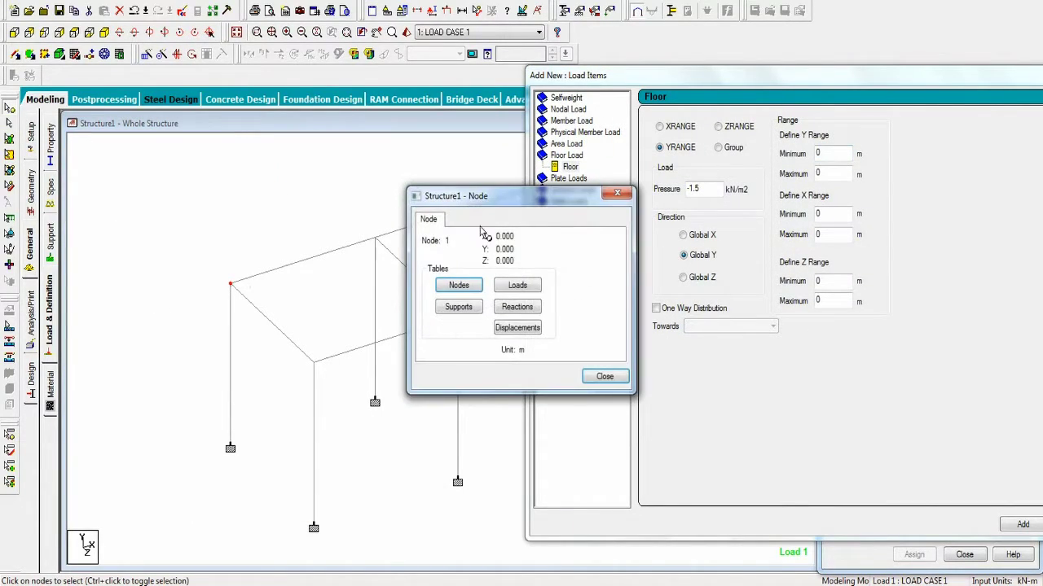
click(616, 194)
drag(797, 75, 638, 72)
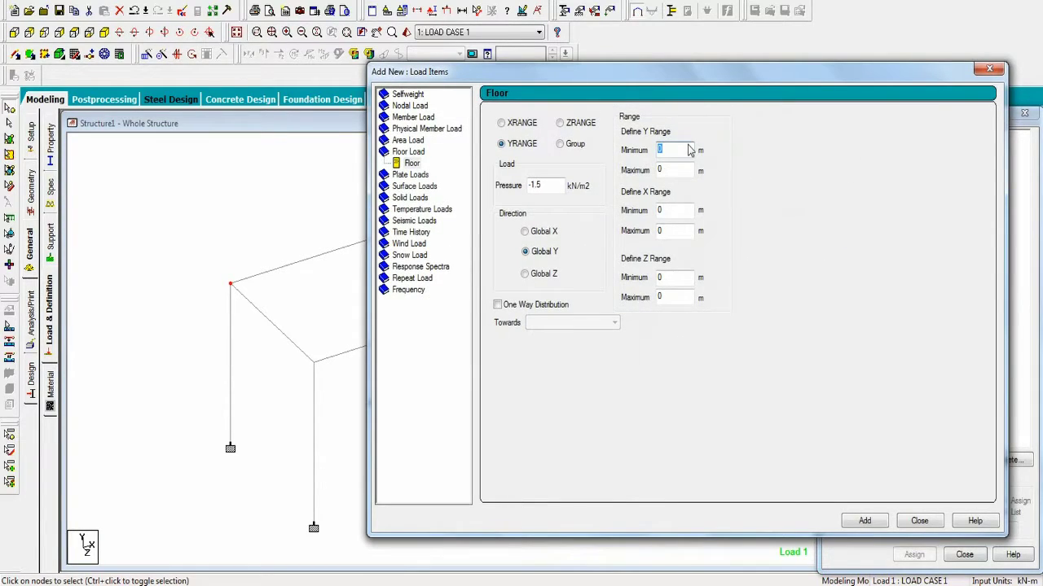
Set the floor load's ranges to Y 0–1, X 0–10 and Z 0–5 m, add it to load case 1 and display it.
key(Tab)
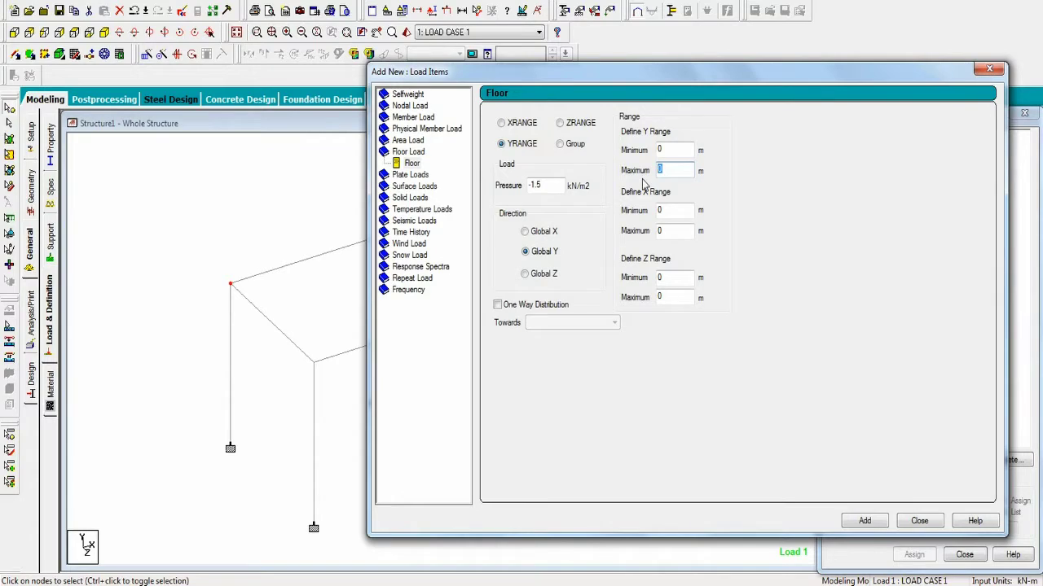
key(Tab)
click(864, 520)
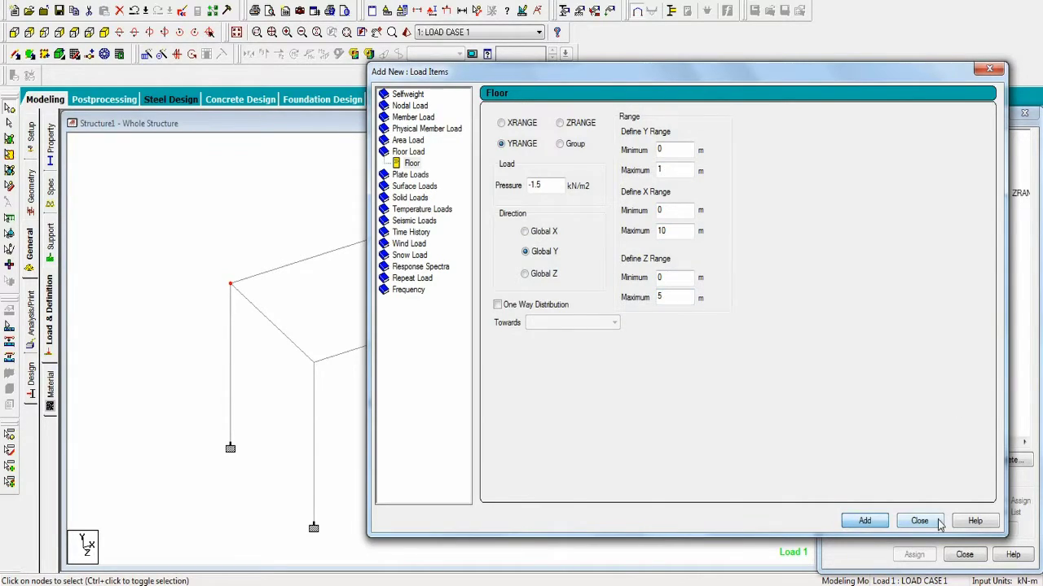
click(925, 521)
click(944, 198)
middle_drag(710, 312, 569, 306)
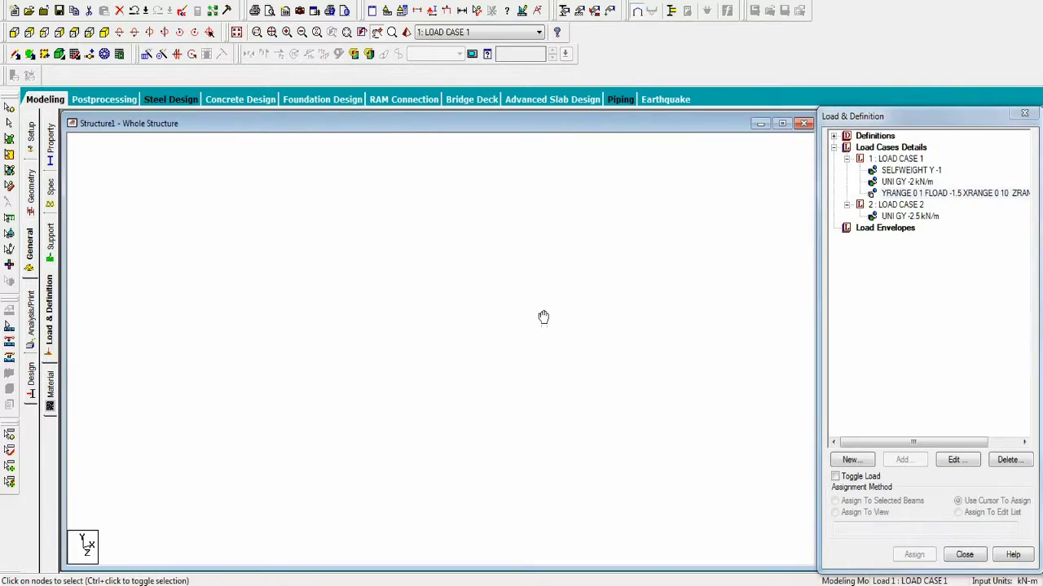
Add a Global Y floor load of -2.5 kN/m2 to load case 2 over Y 0–1, X 0–10 and Z 0–4 m, and display it.
click(898, 205)
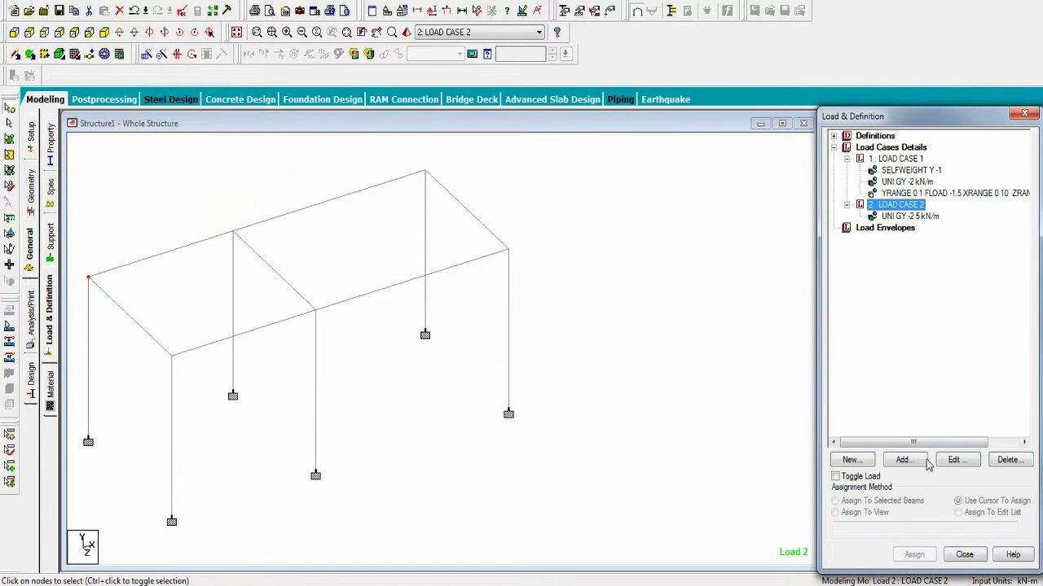
click(902, 460)
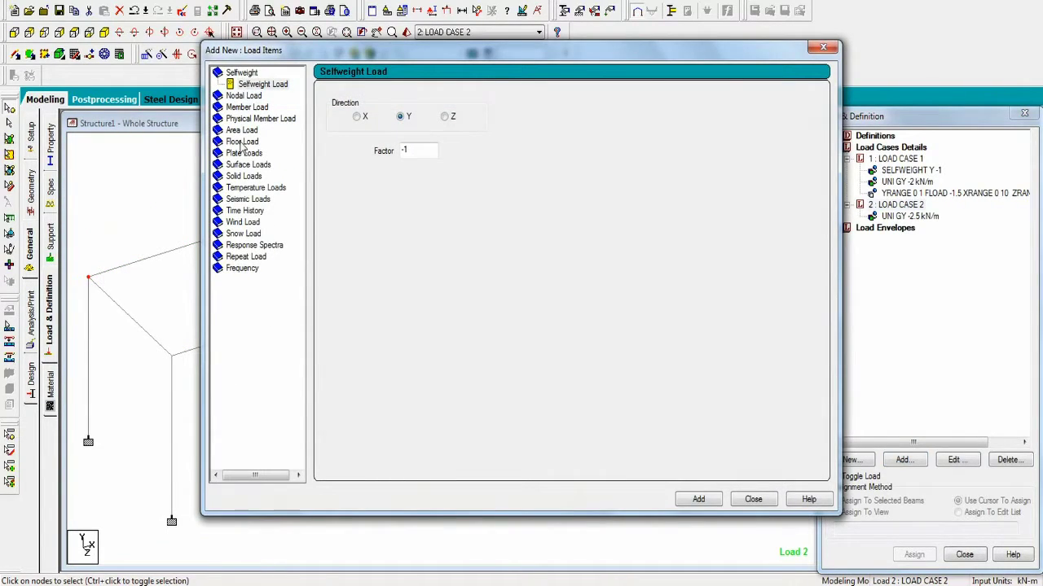
click(241, 142)
click(382, 165)
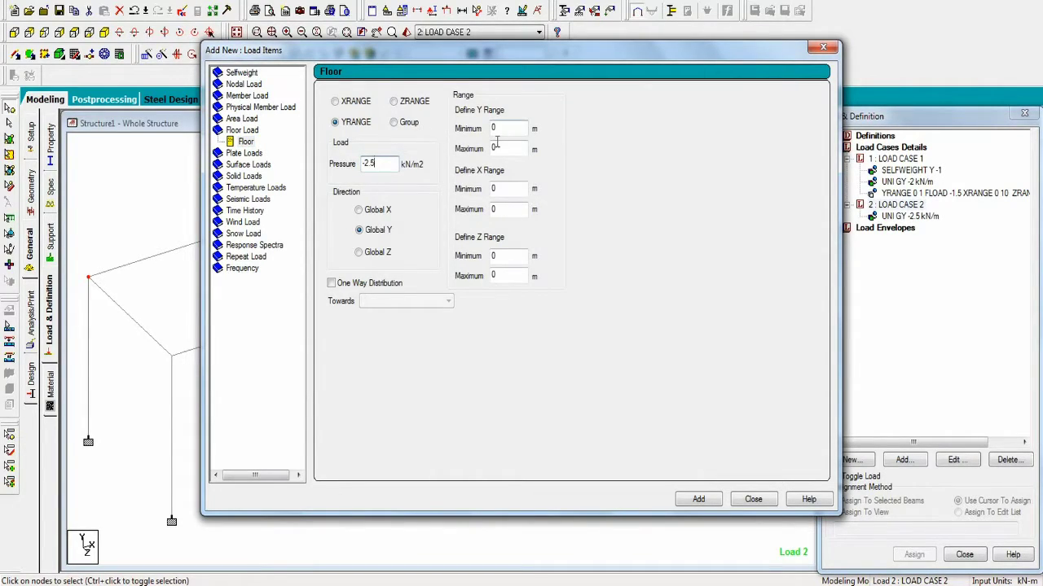
click(507, 210)
text(10)
key(Tab)
key(Tab)
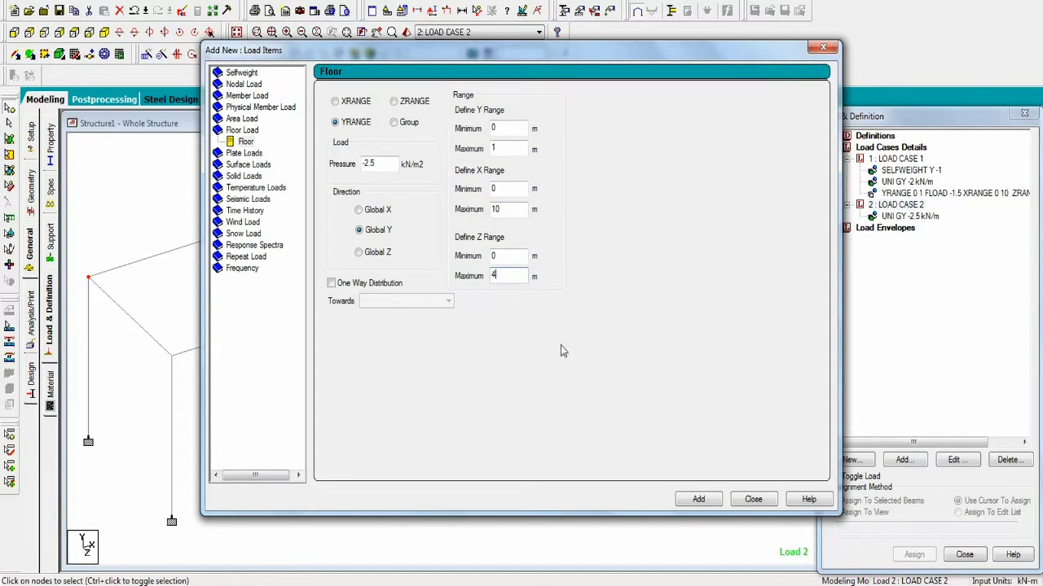
click(699, 500)
click(753, 500)
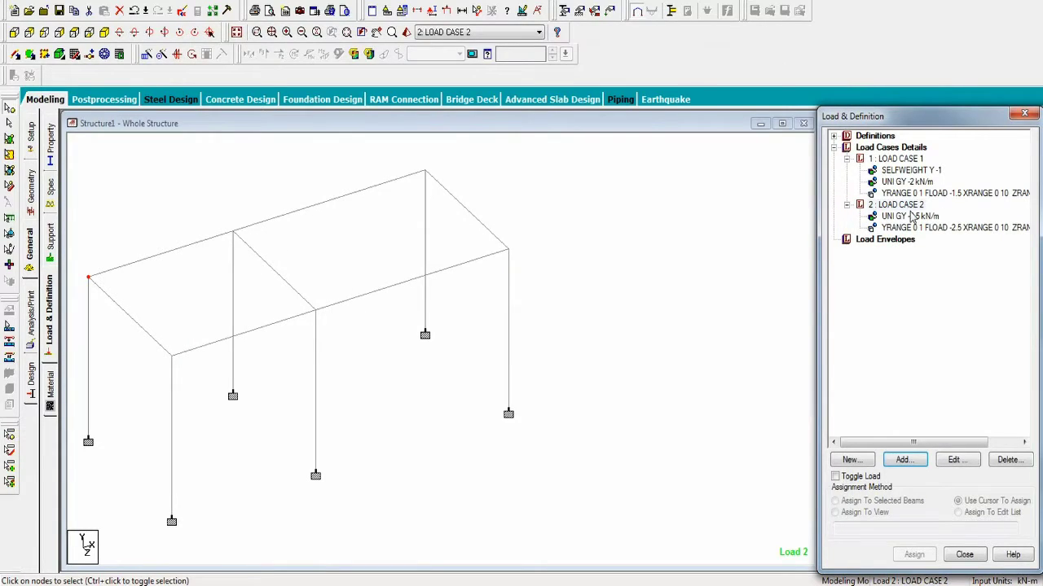
click(916, 228)
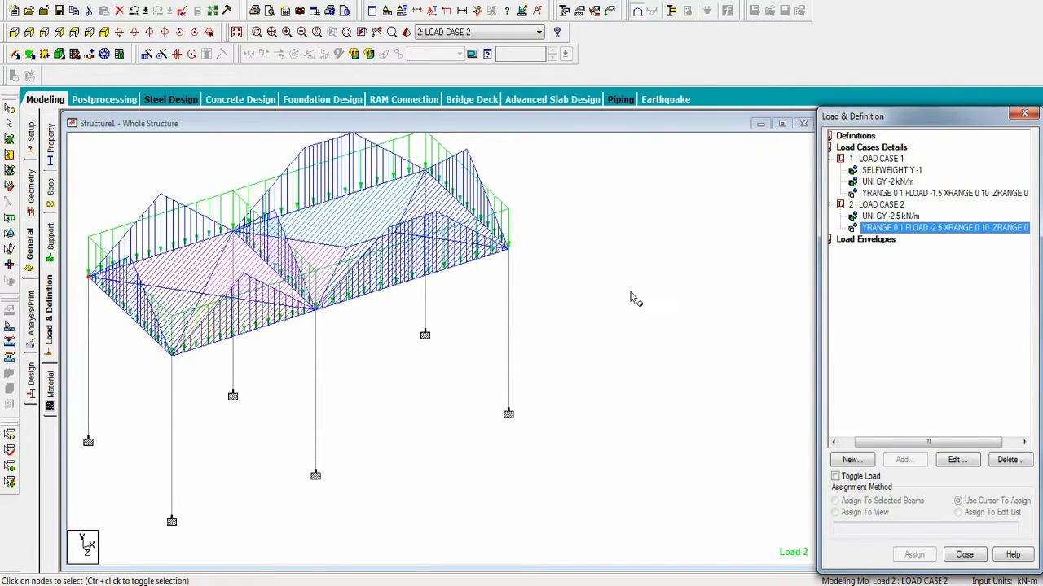
middle_drag(628, 298, 753, 326)
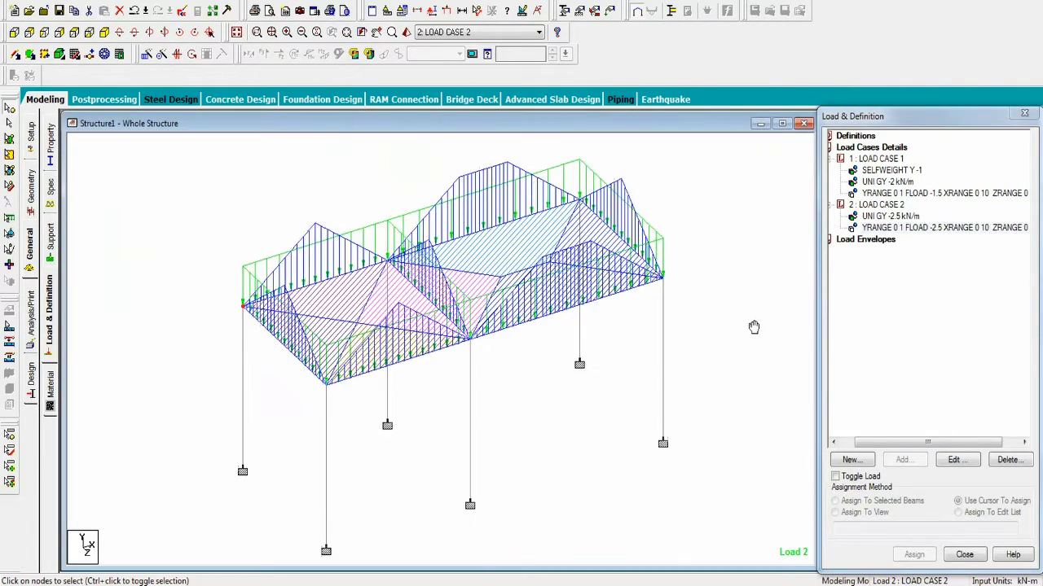
Generate automatic load combinations with the Indian Code and category Genral_Structures, allowing the file save, and add them to the load cases.
click(887, 149)
click(904, 461)
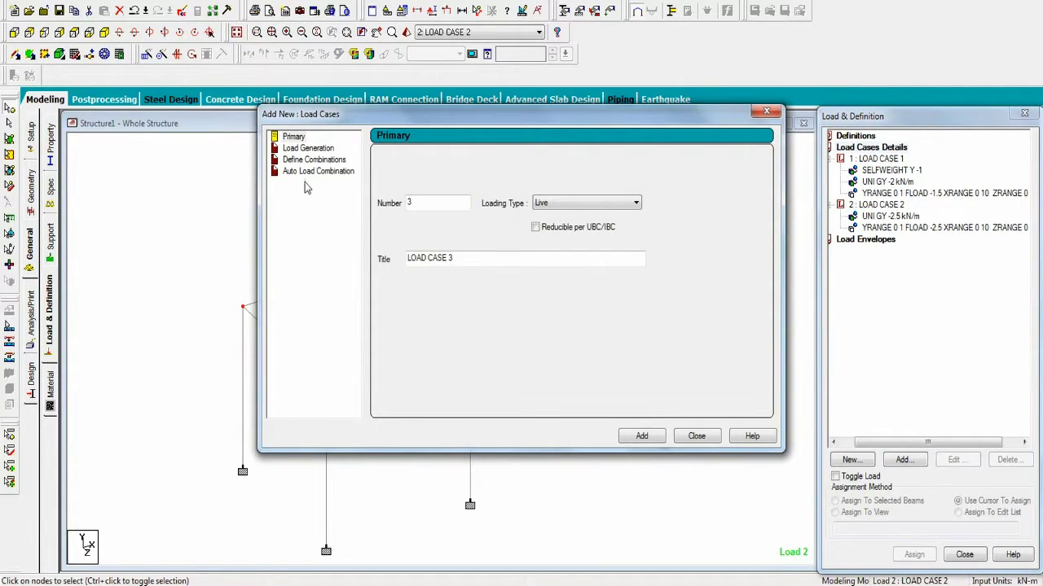
click(325, 173)
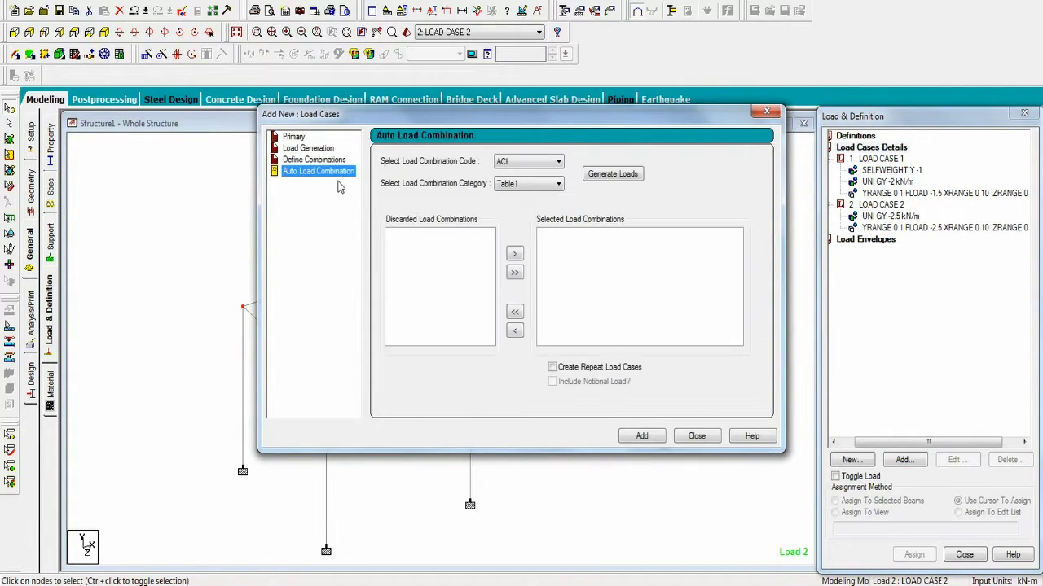
click(539, 162)
click(544, 237)
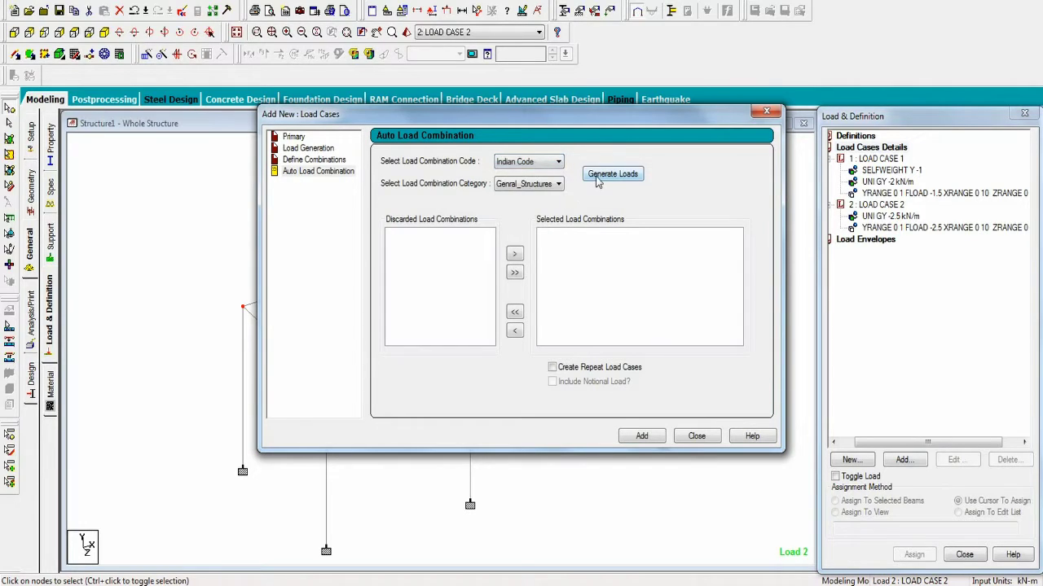
click(598, 176)
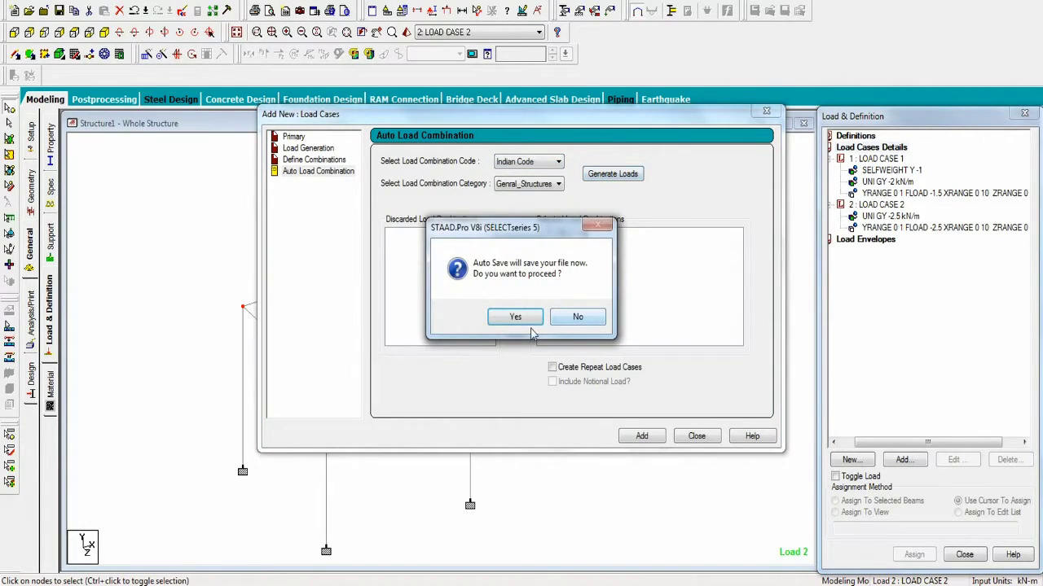
click(512, 318)
click(432, 304)
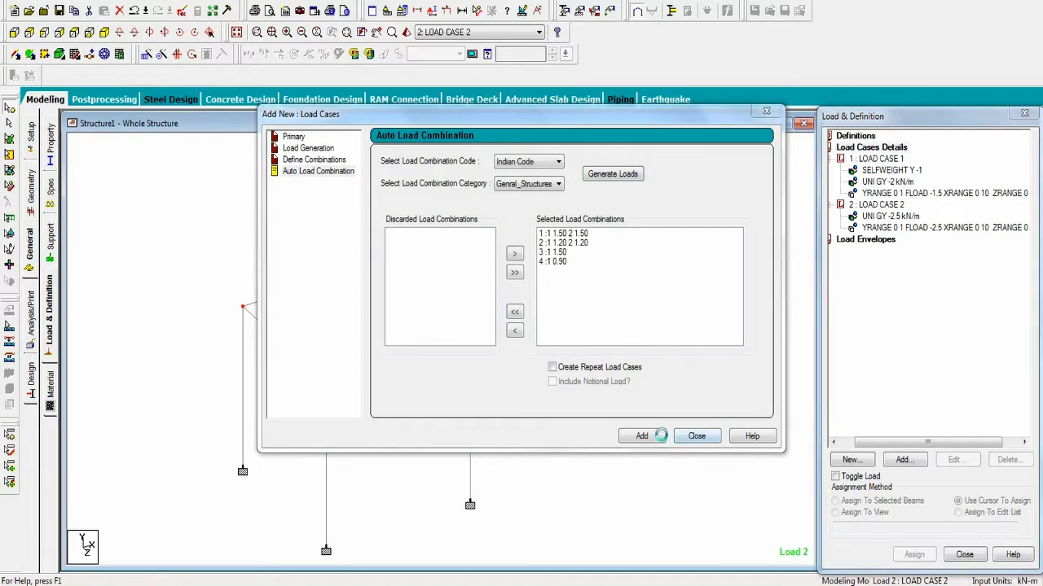
click(642, 437)
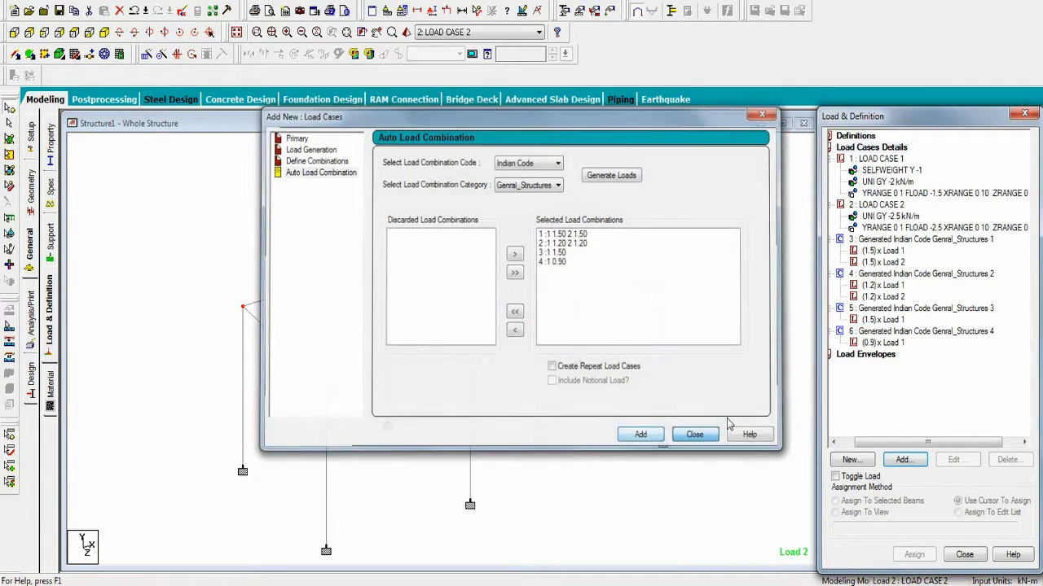
Close the load case dialog and display the factored load components of the generated combinations 4, 5 and 6.
click(697, 436)
click(885, 252)
click(884, 286)
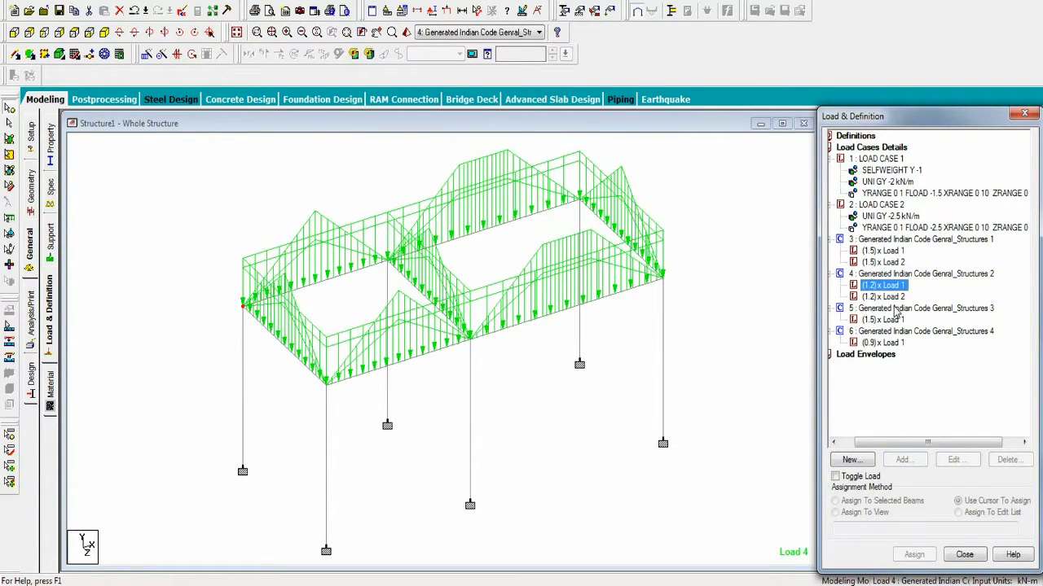
click(886, 296)
click(886, 319)
click(886, 342)
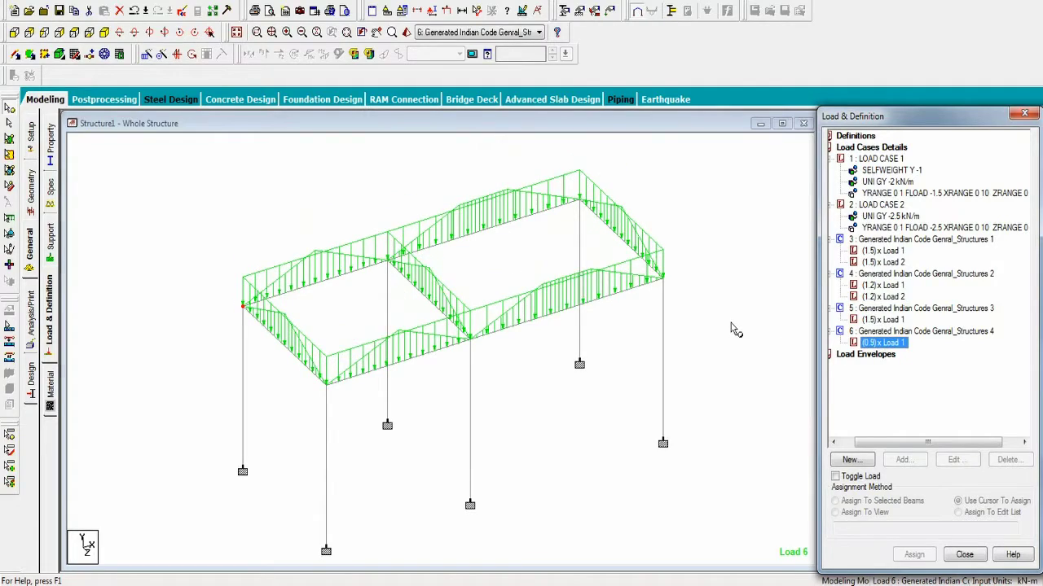
Review the uniform member loads and floor loads of load cases 1 and 2 on the frame.
click(912, 228)
click(921, 195)
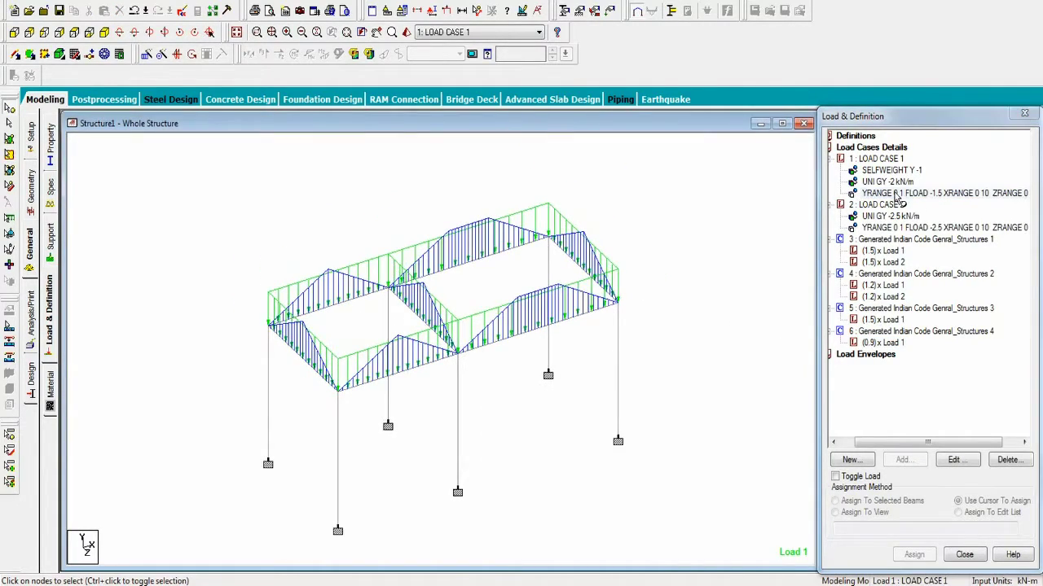
click(886, 181)
click(896, 193)
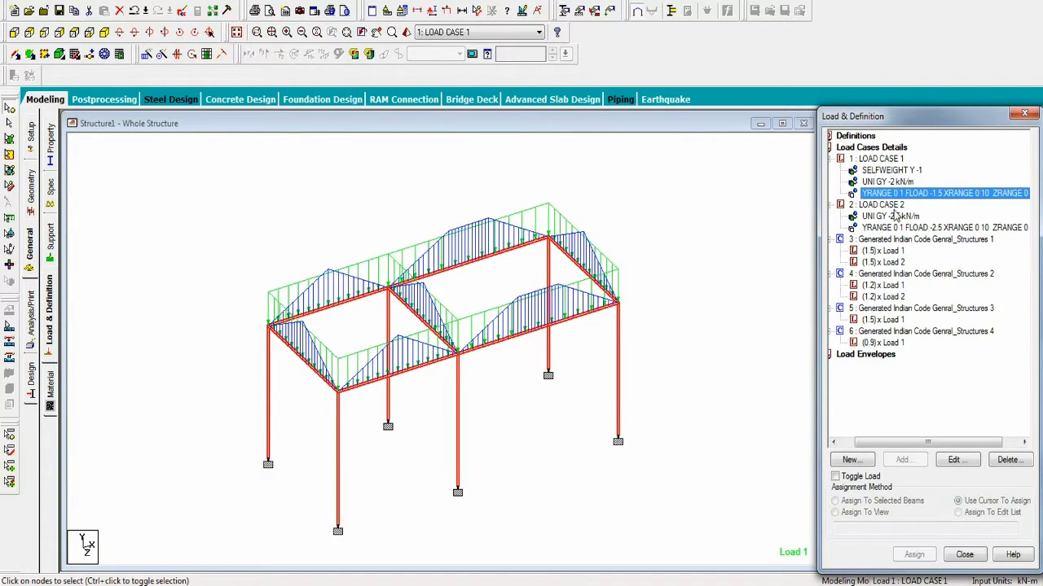
click(878, 217)
click(885, 228)
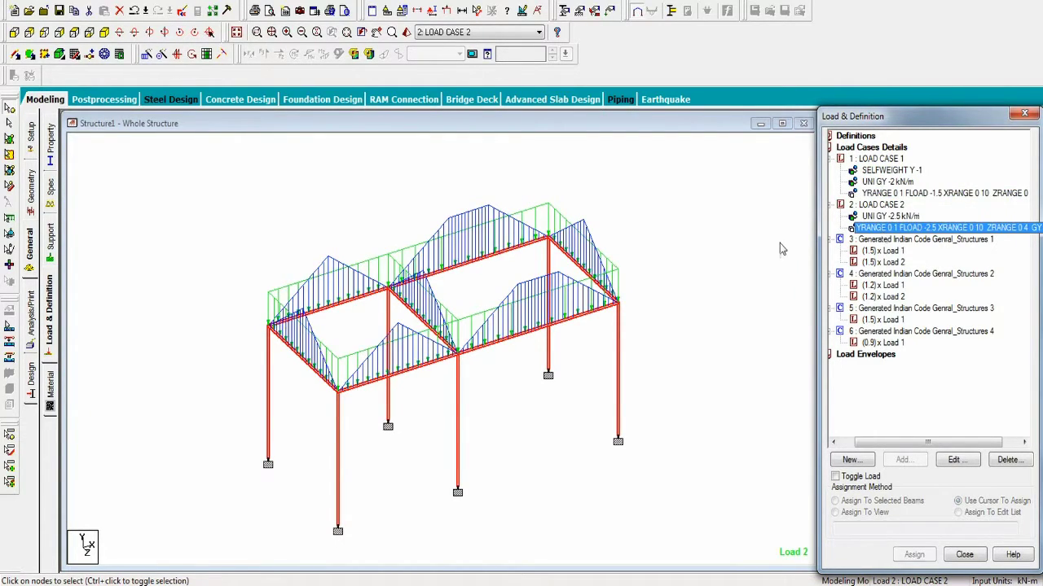
click(731, 255)
scroll(491, 291, down, 2)
middle_drag(490, 290, 500, 239)
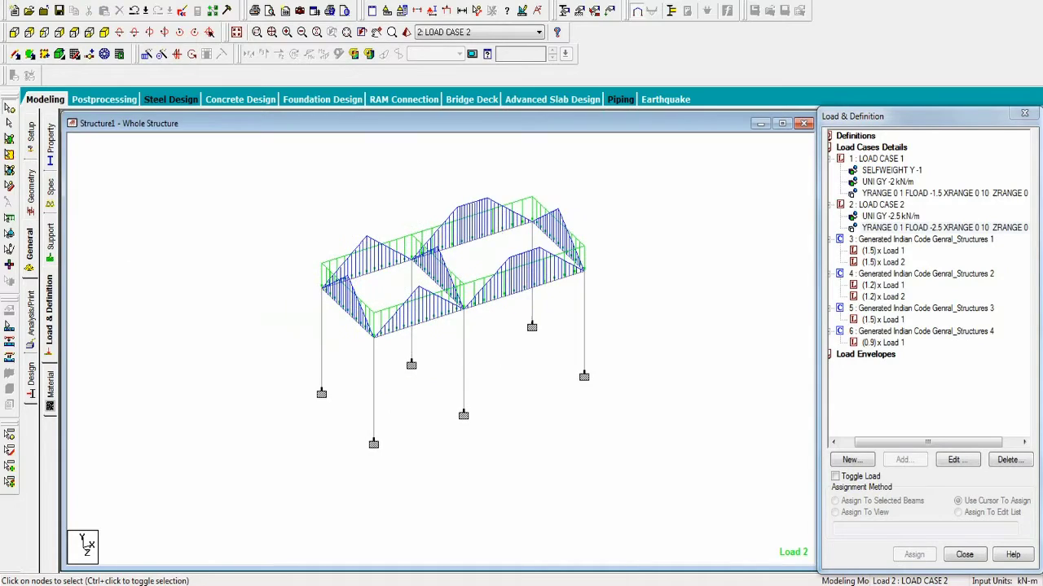
Add a Perform Analysis command with the No Print option.
click(189, 2)
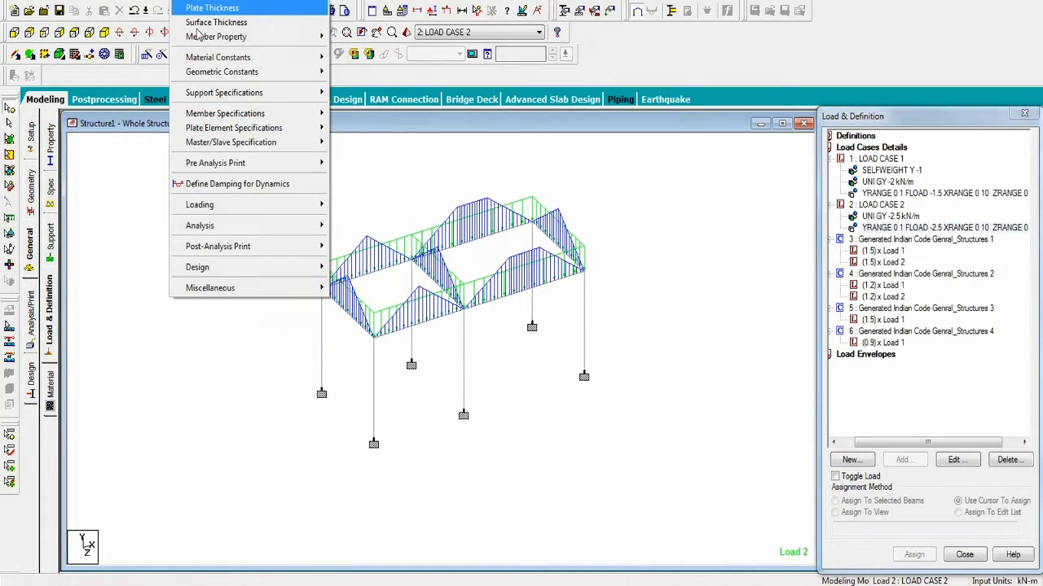
mouse_move(300, 229)
click(342, 228)
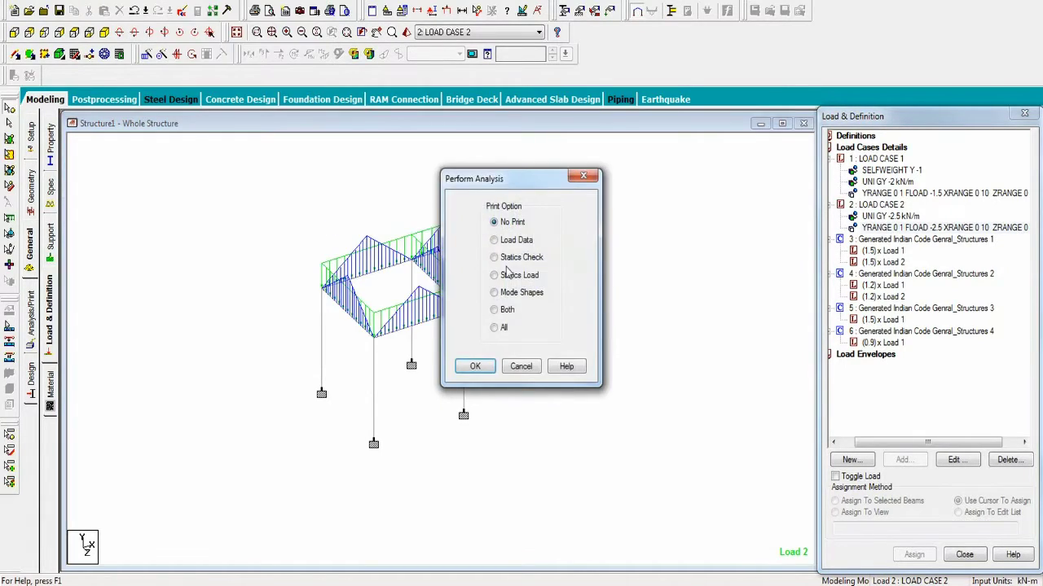
click(473, 367)
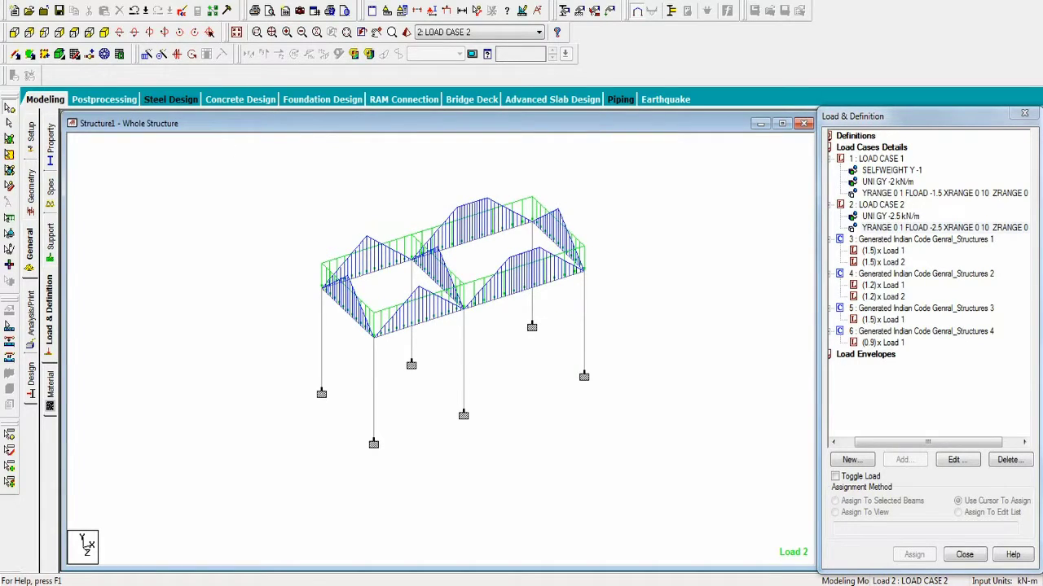
Start the concrete design setup and set the current design code to IS456.
click(189, 1)
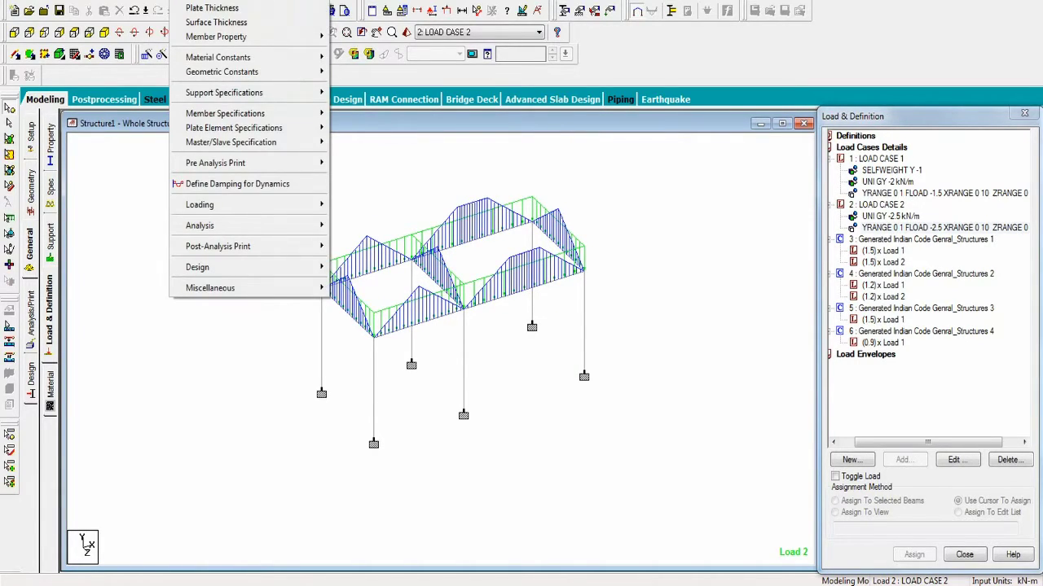
mouse_move(291, 267)
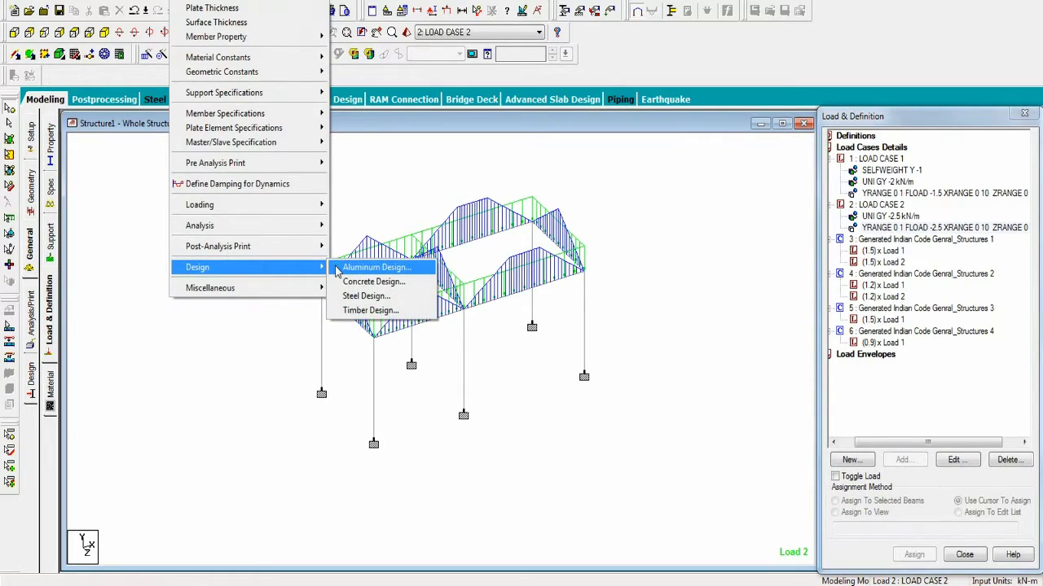
click(363, 281)
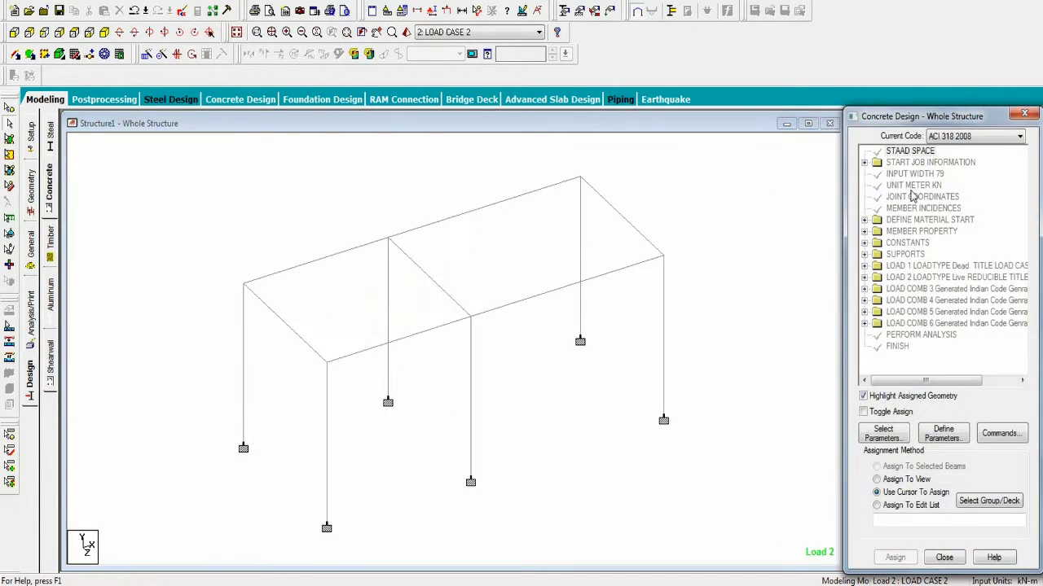
click(952, 137)
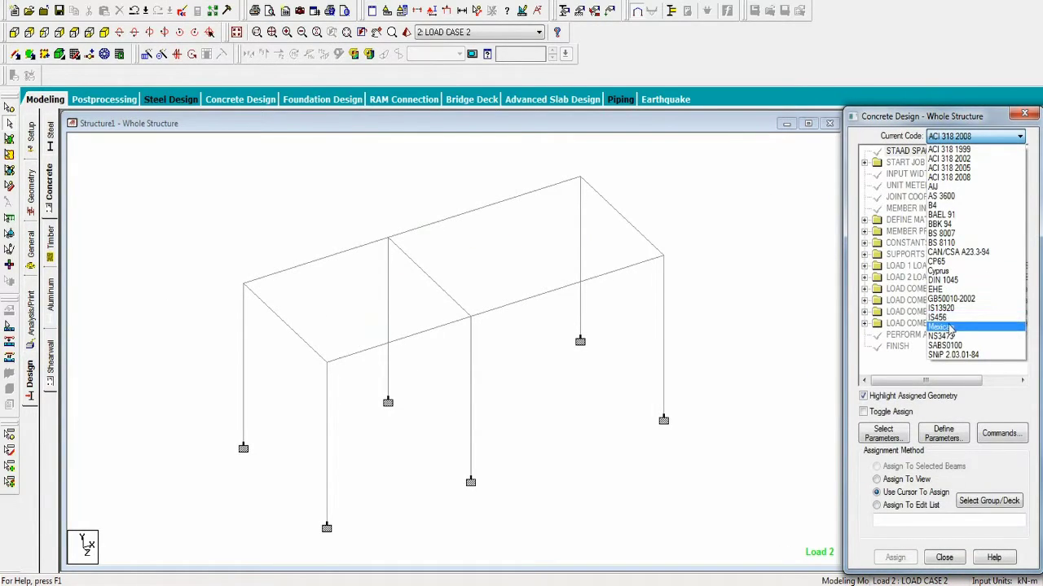
click(949, 319)
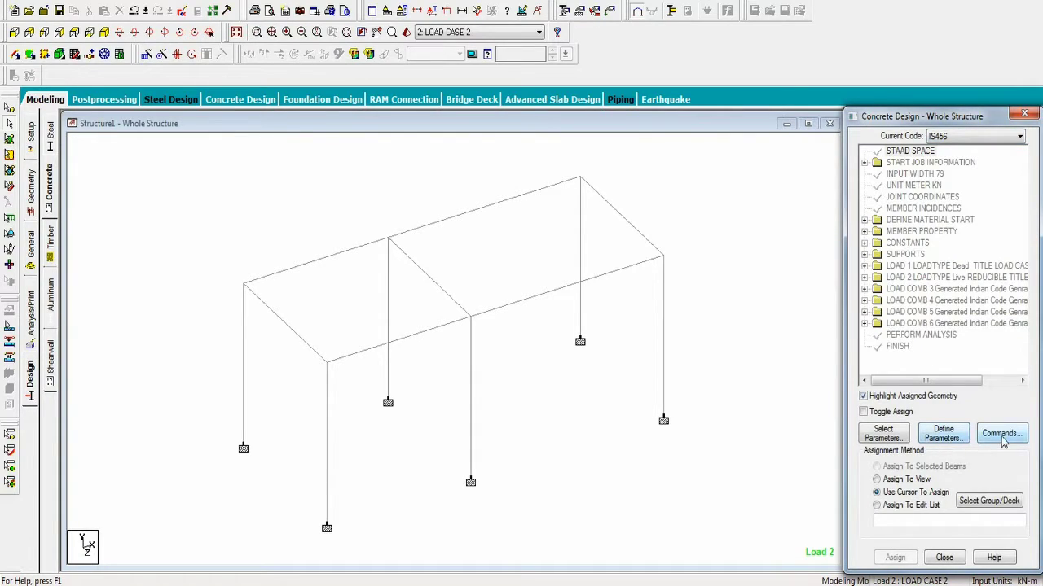
Add the DESIGN BEAM, DESIGN COLUMN and TAKE OFF commands to the concrete design and close the commands dialog.
click(1002, 437)
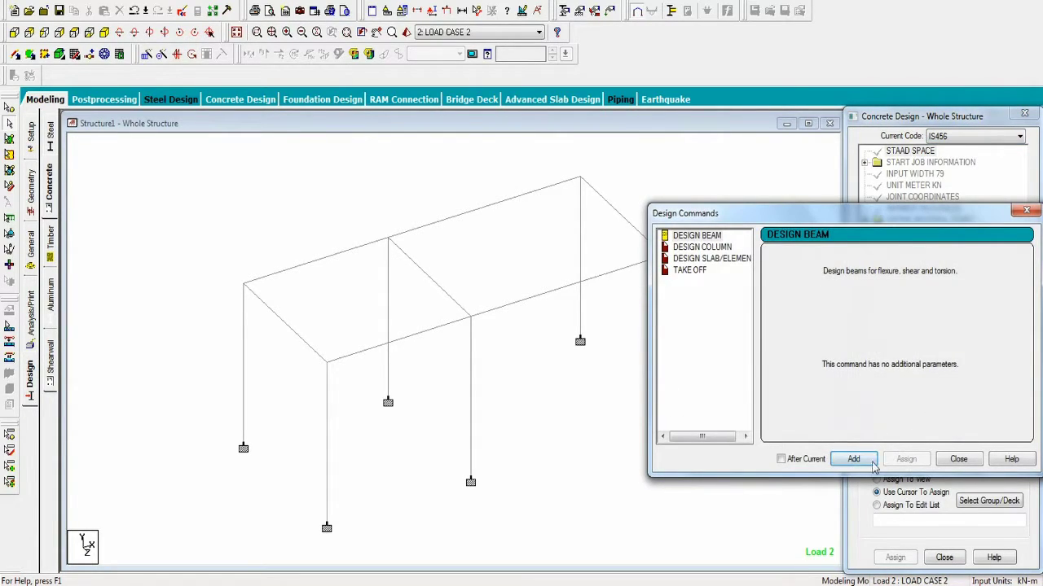
click(702, 247)
click(853, 459)
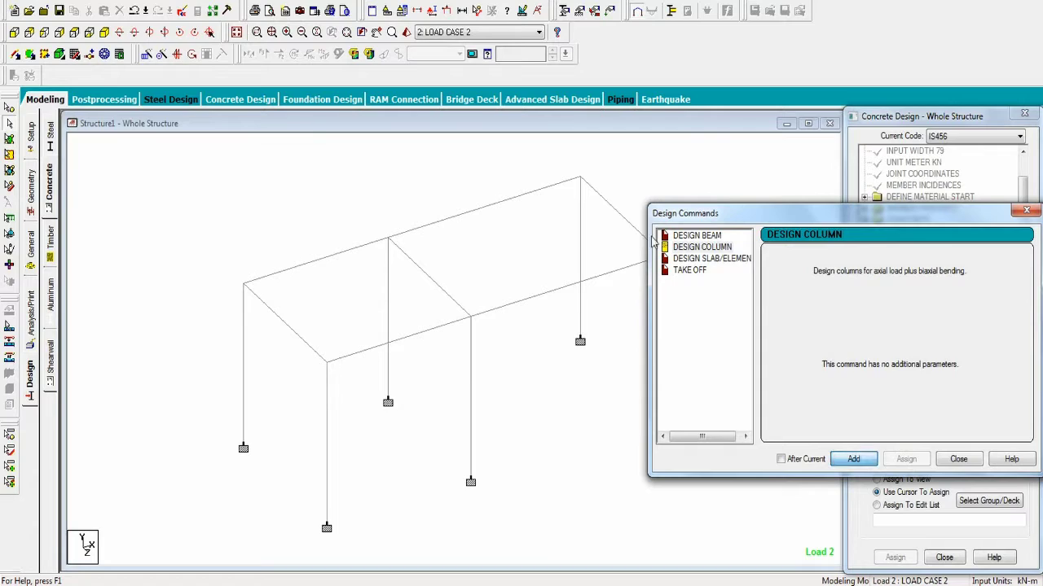
click(690, 270)
click(853, 459)
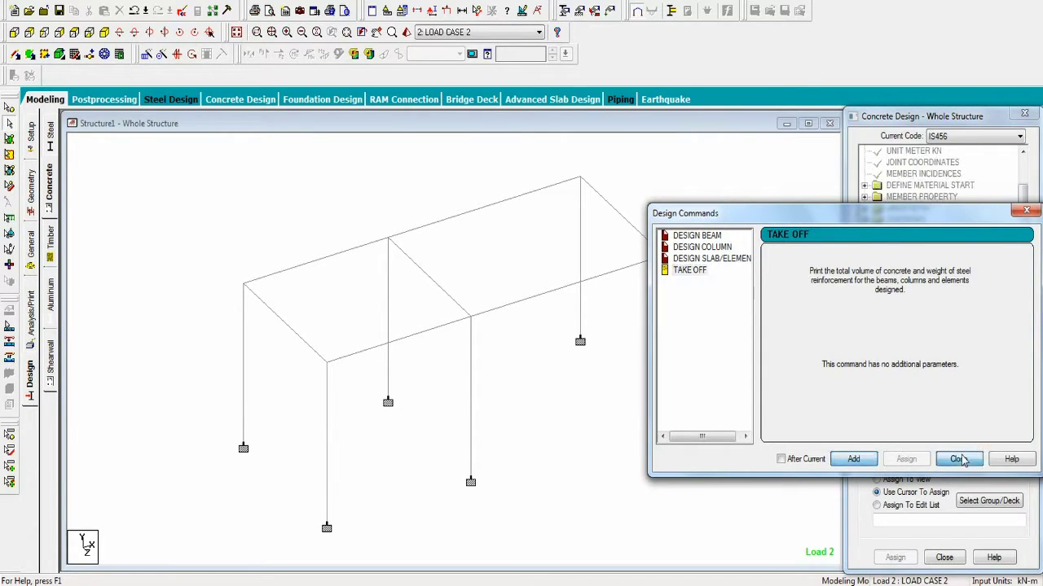
click(959, 459)
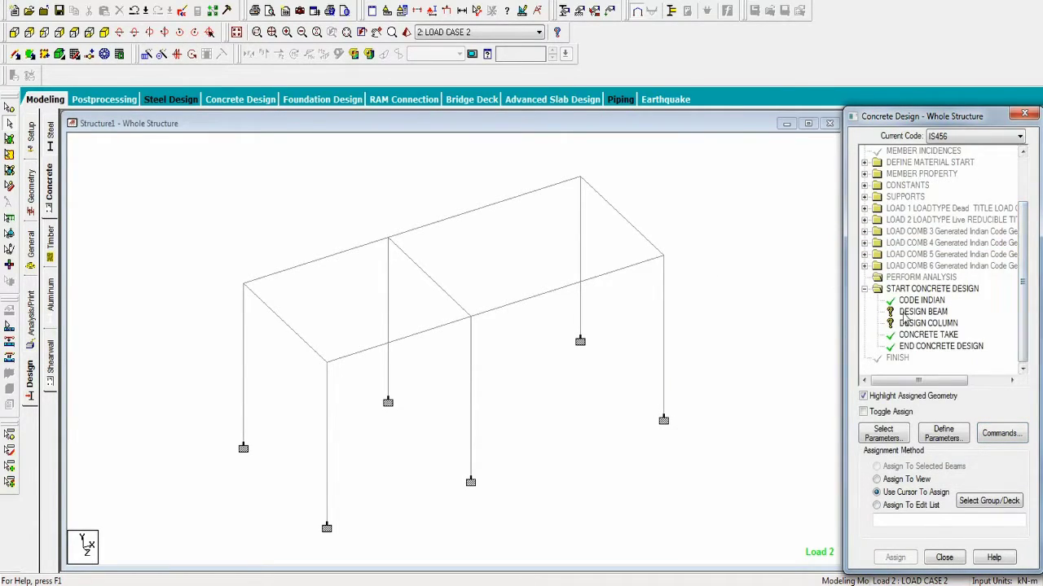
Assign the DESIGN BEAM command to all members in the view.
click(904, 314)
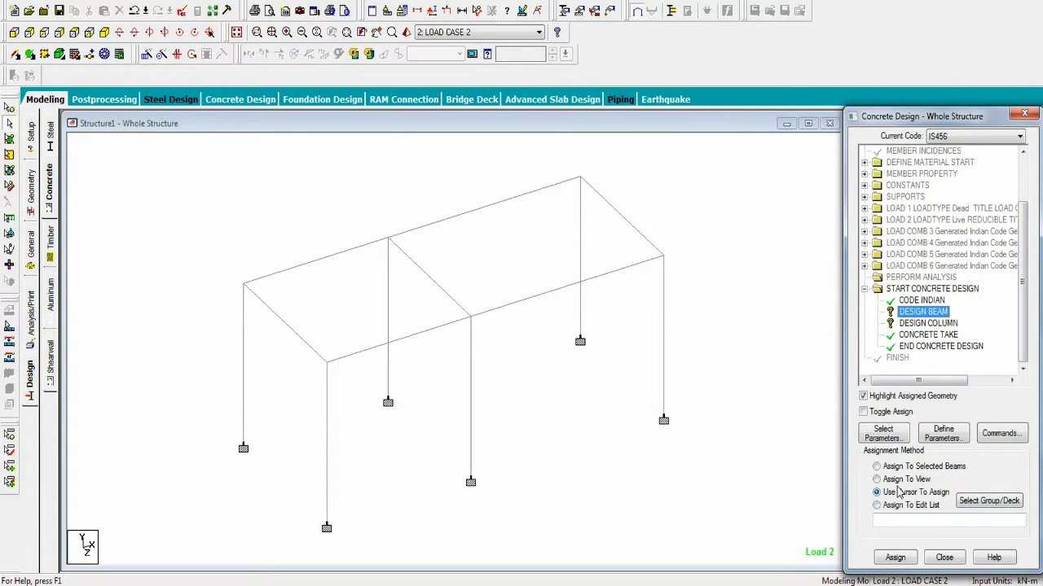
click(901, 480)
click(896, 557)
click(936, 377)
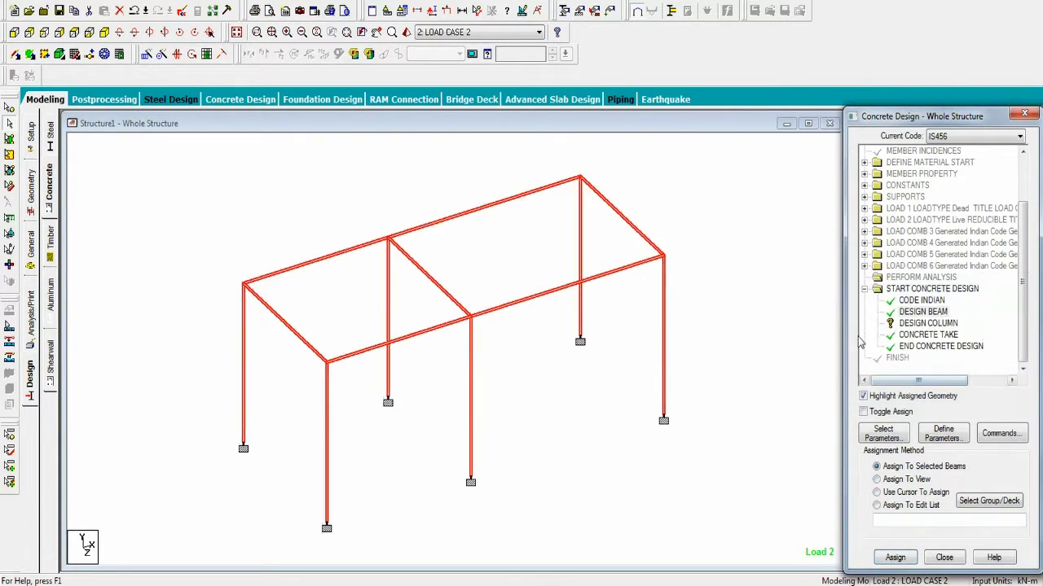
Assign the DESIGN COLUMN command to all members in the view and confirm the assignment.
click(916, 325)
click(896, 480)
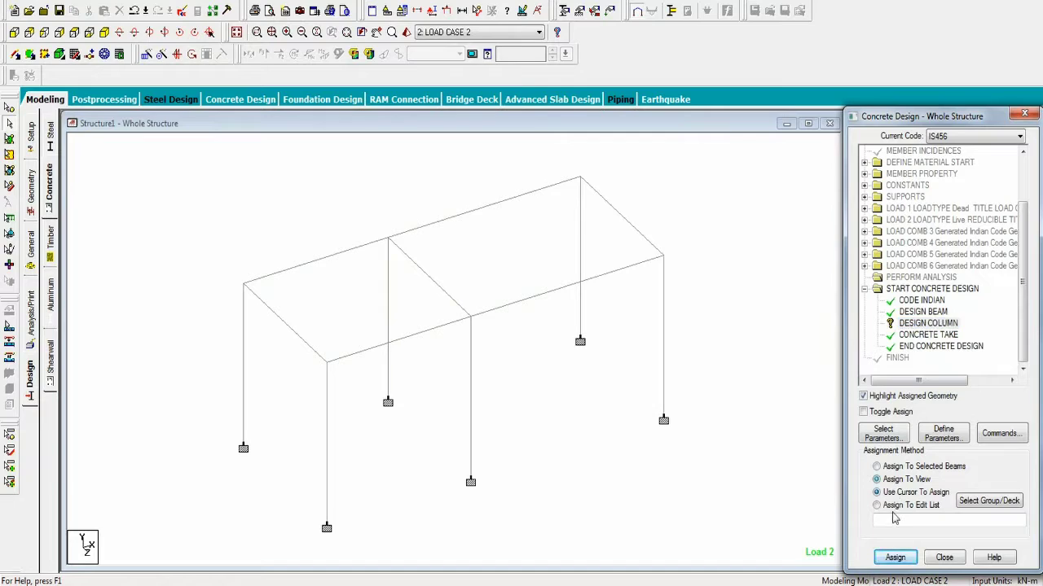
click(895, 557)
key(Return)
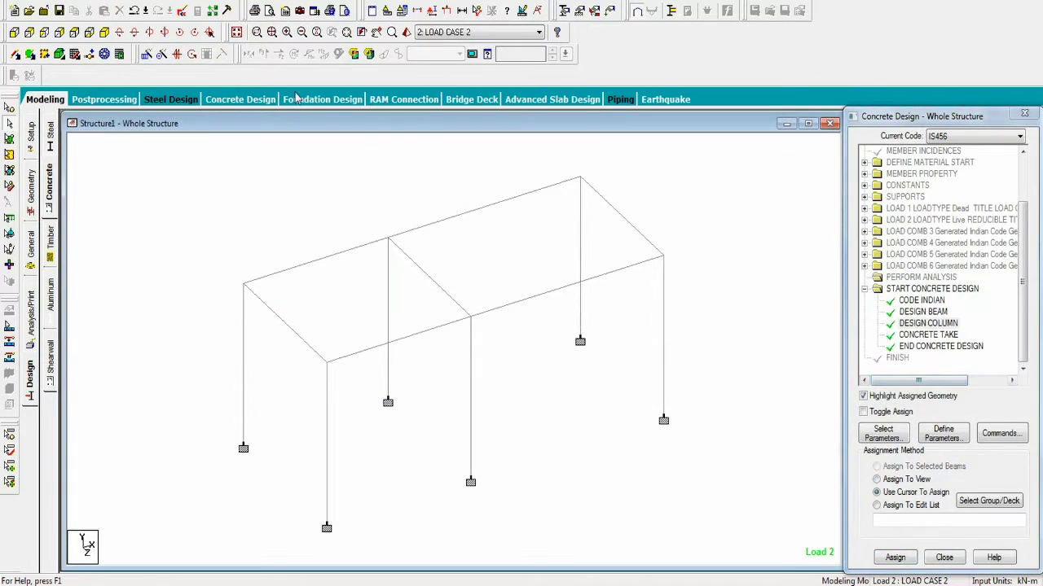
Save the model and run its analysis and concrete design, staying in modeling mode when the run is done.
click(58, 11)
click(442, 304)
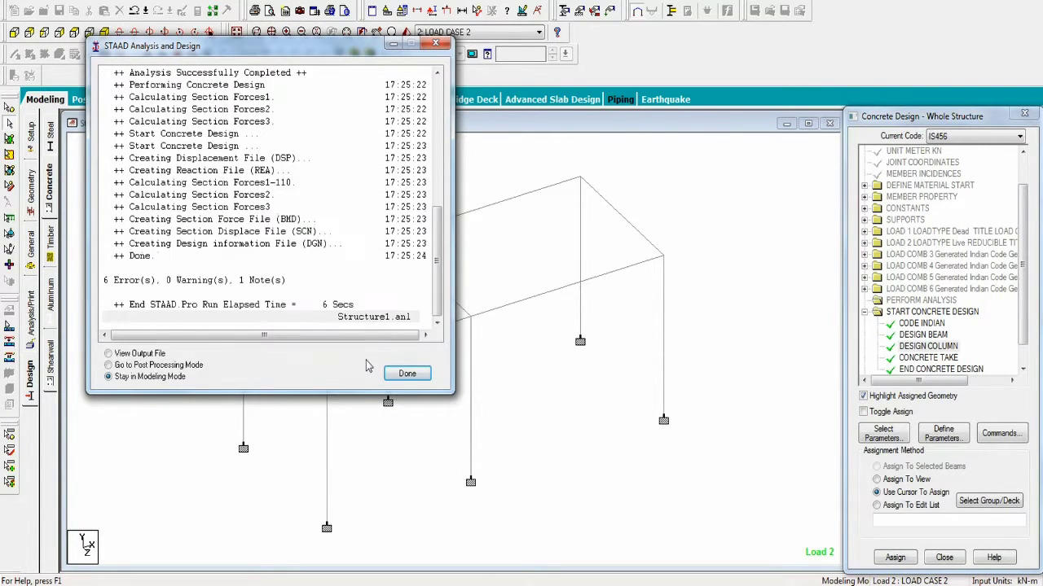
click(405, 375)
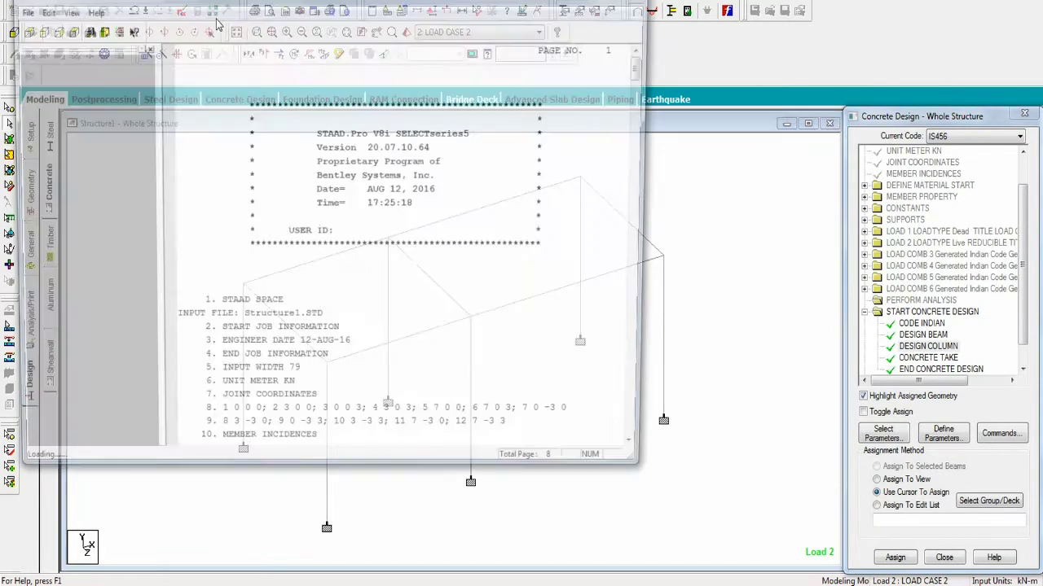
Examine the analysis output file, maximized, from the input listing through the beam reinforcement design results.
scroll(390, 234, down, 20)
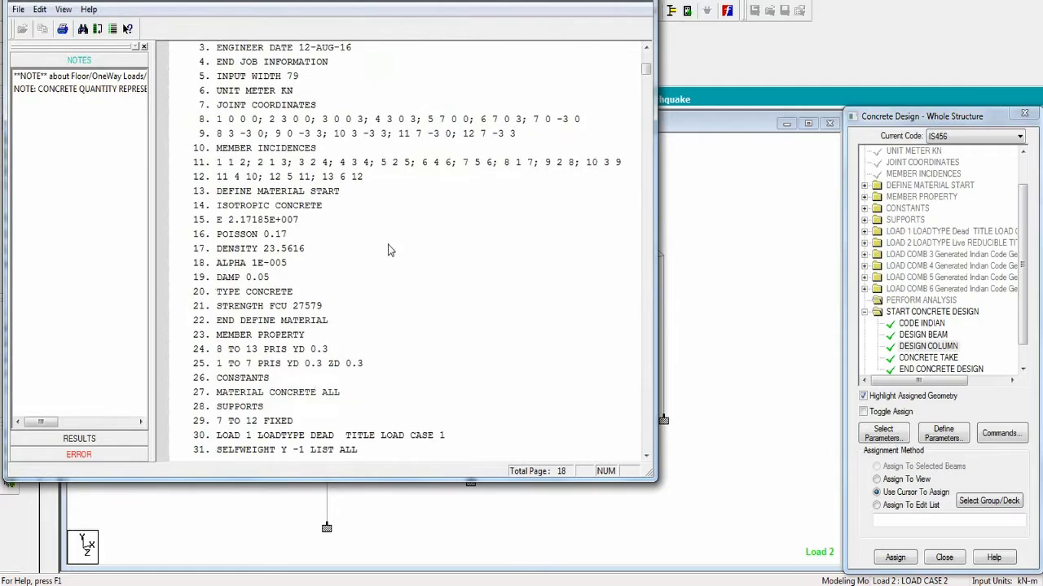
scroll(390, 234, down, 10)
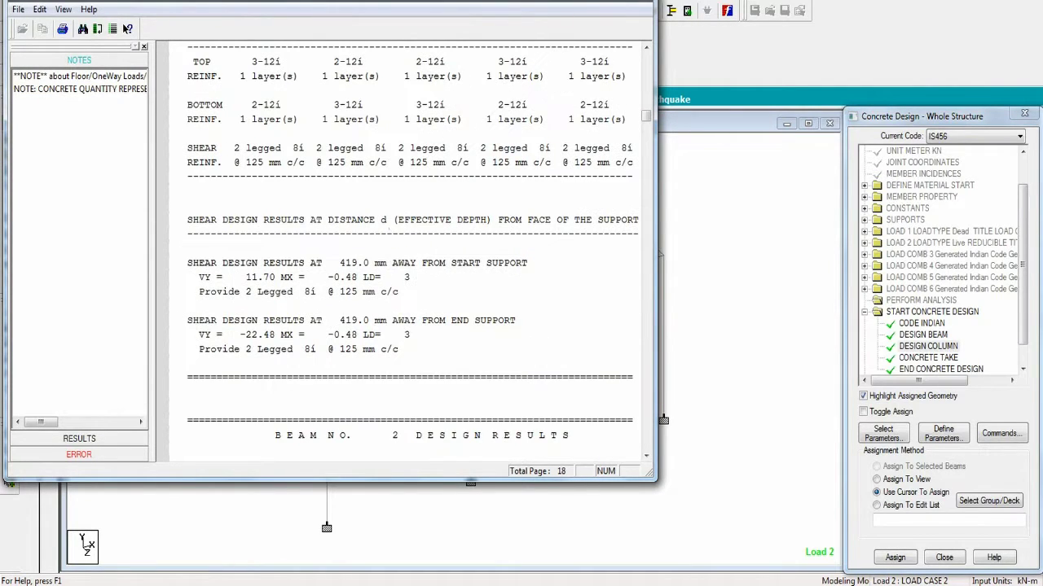
double_click(537, 1)
scroll(536, 135, down, 18)
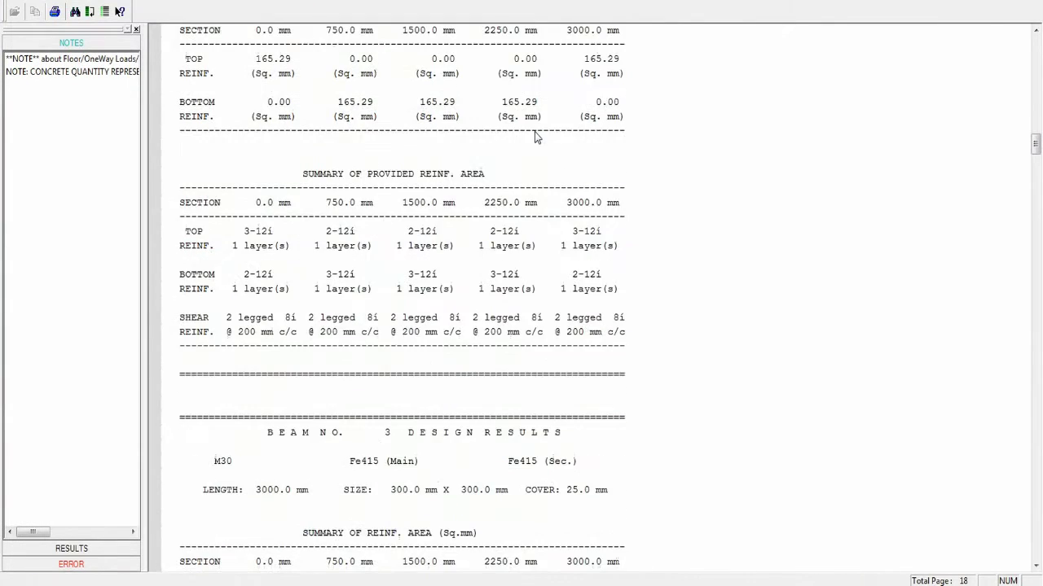
scroll(535, 136, down, 14)
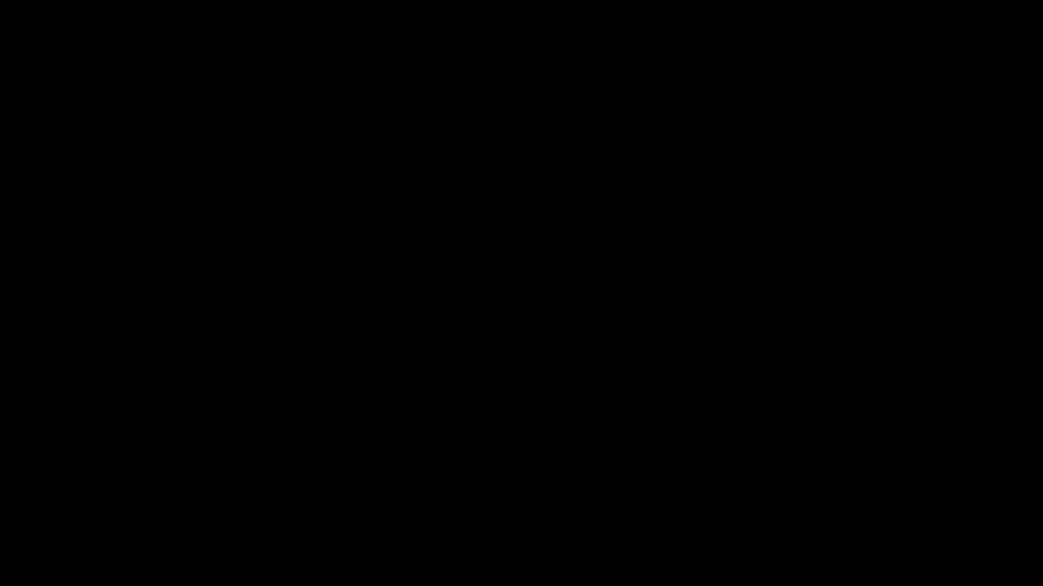